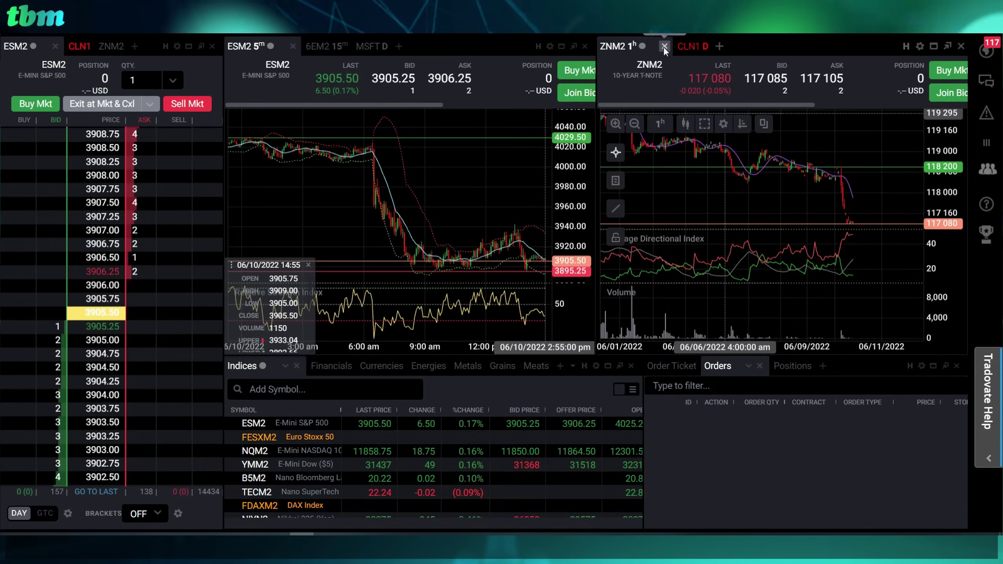
Step: Close the ZNM2, ESM2, 6EM2 and MSFT charts, both DOMs, Orders, Order Ticket and Positions
click(663, 47)
click(293, 46)
click(296, 46)
click(286, 46)
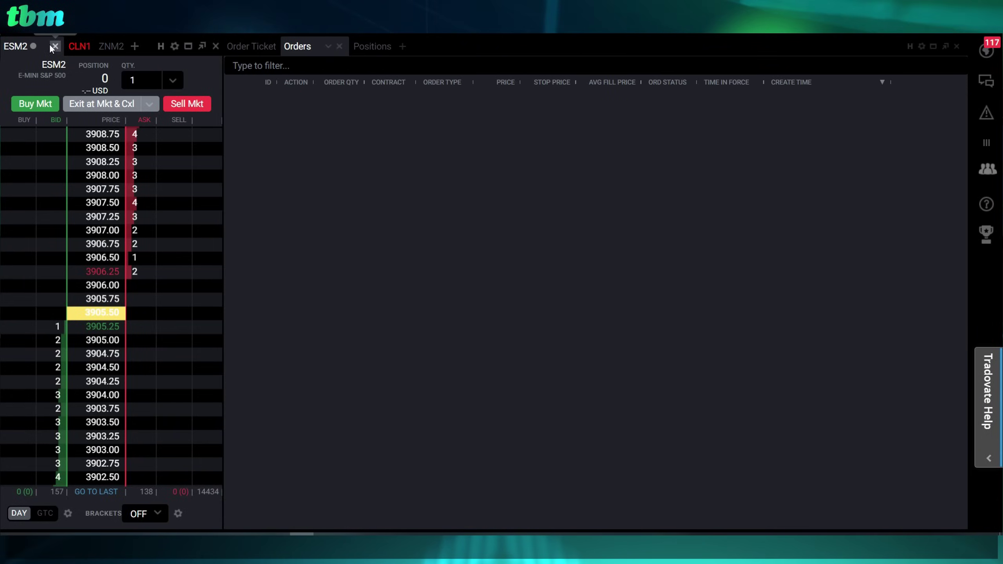
click(54, 46)
click(54, 47)
click(112, 46)
click(81, 46)
click(84, 47)
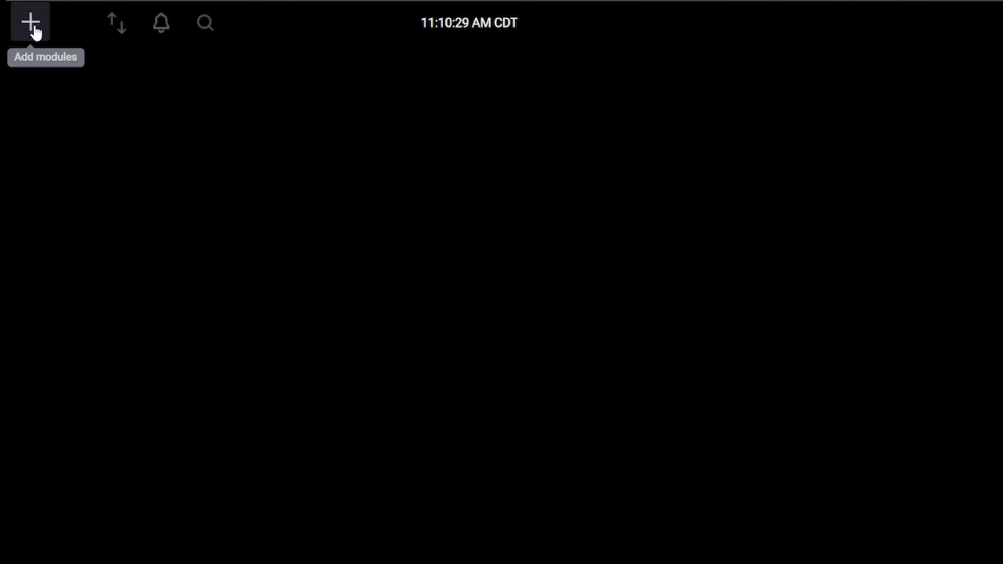
Step: Add a Legacy Chart module showing ESM2 and dock it on the right half
click(35, 29)
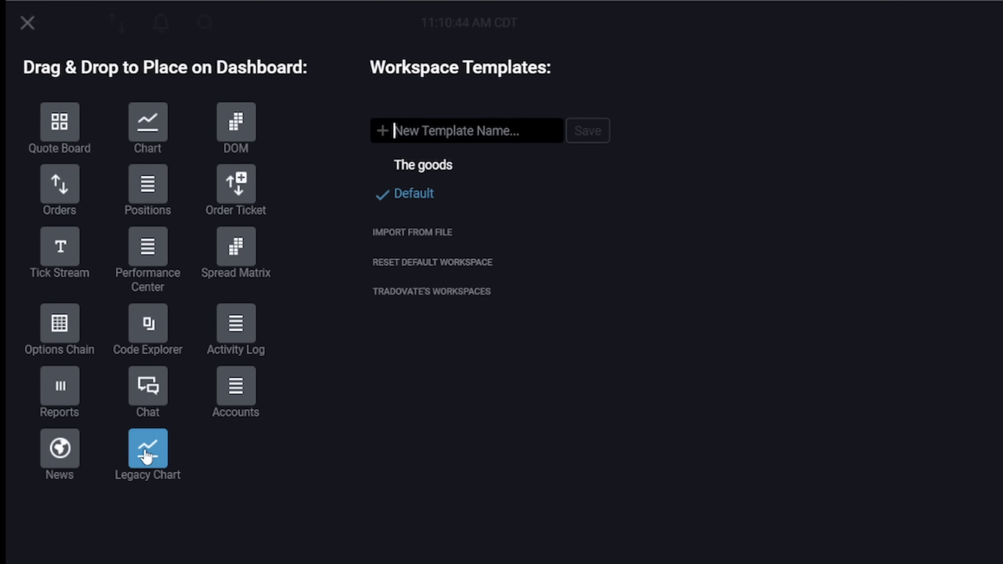
drag(147, 457, 335, 473)
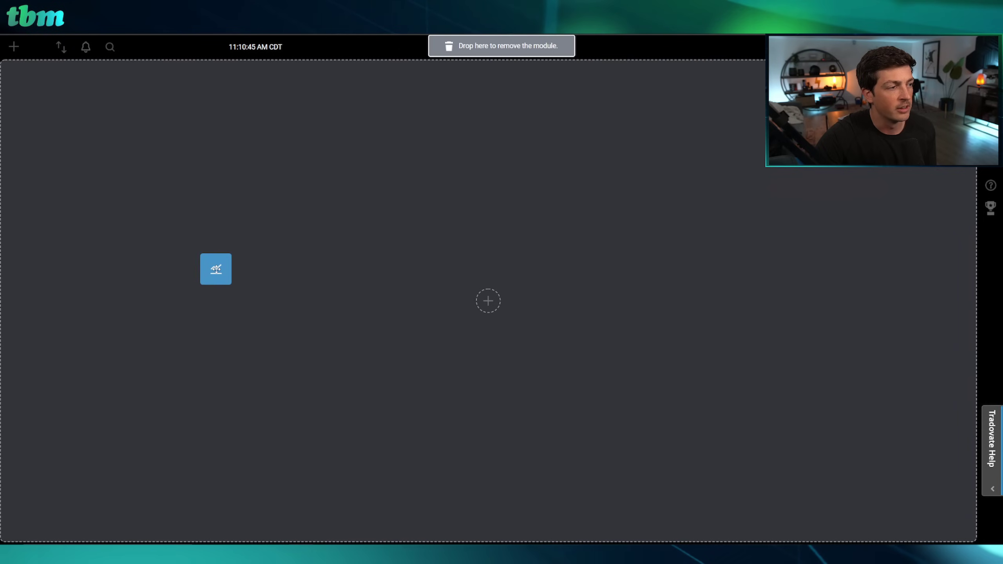
drag(216, 269, 217, 273)
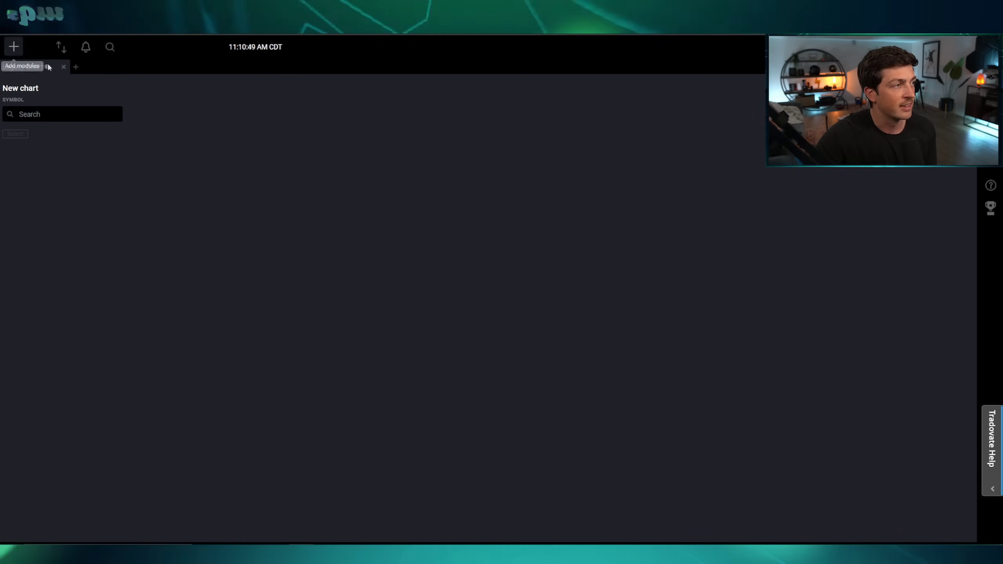
click(74, 65)
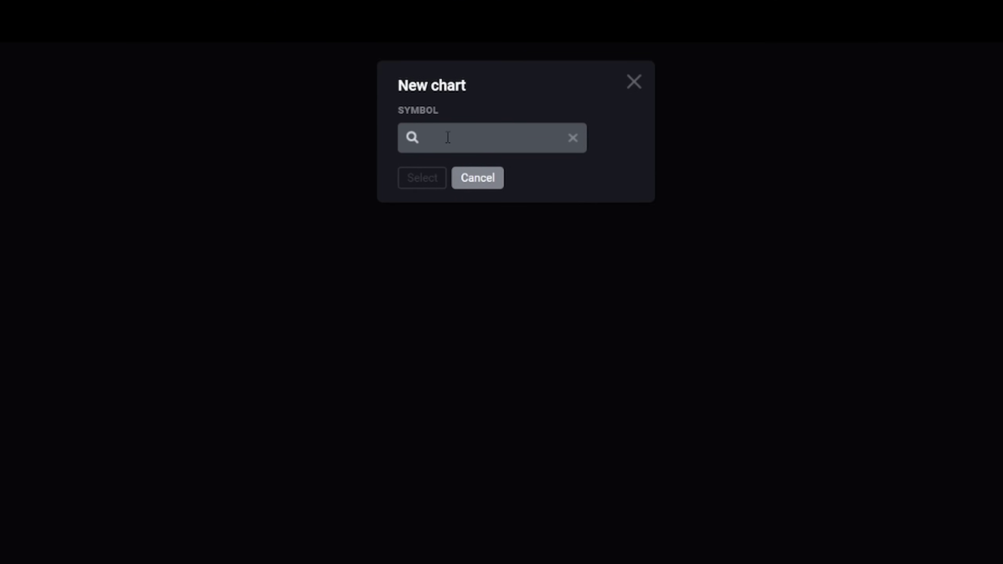
click(463, 189)
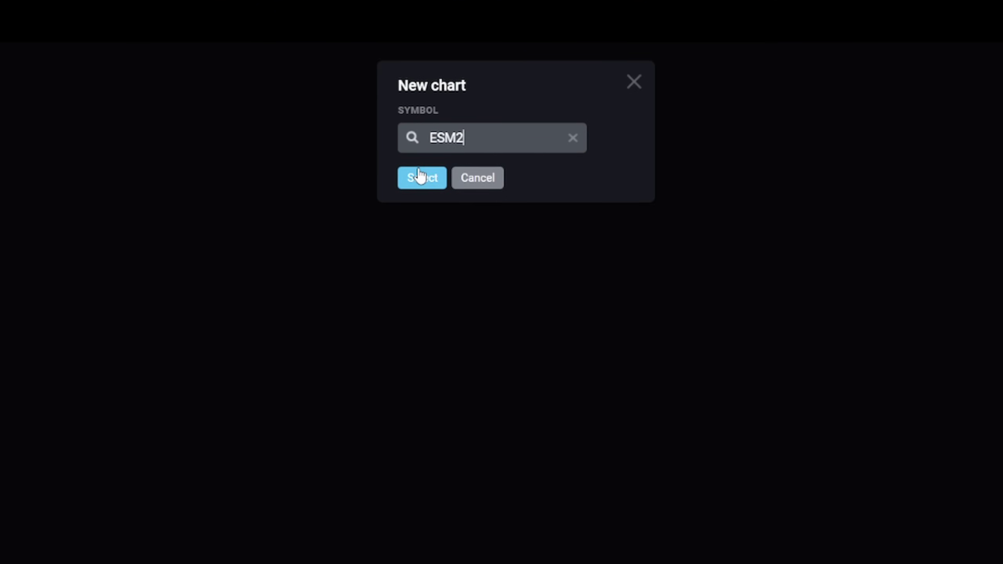
click(422, 178)
drag(58, 67, 826, 213)
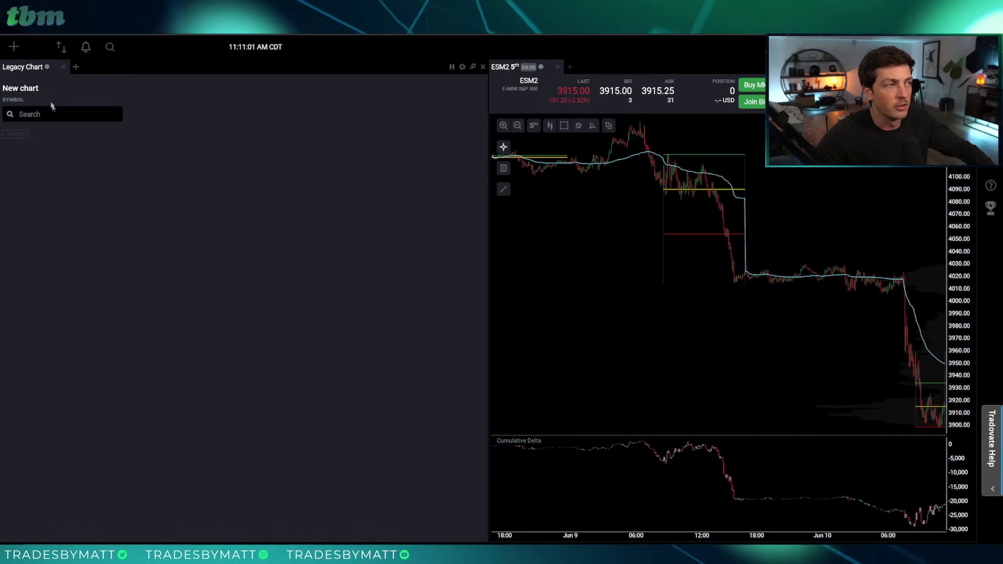
Step: Load NQM2 into the left Legacy Chart module by searching 'nq'
click(58, 119)
text(nq)
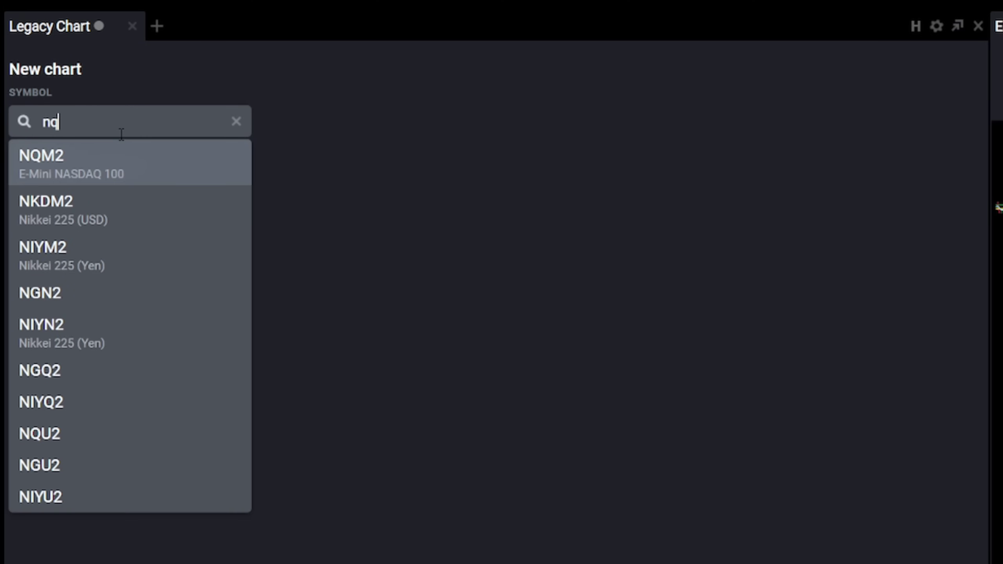
click(92, 158)
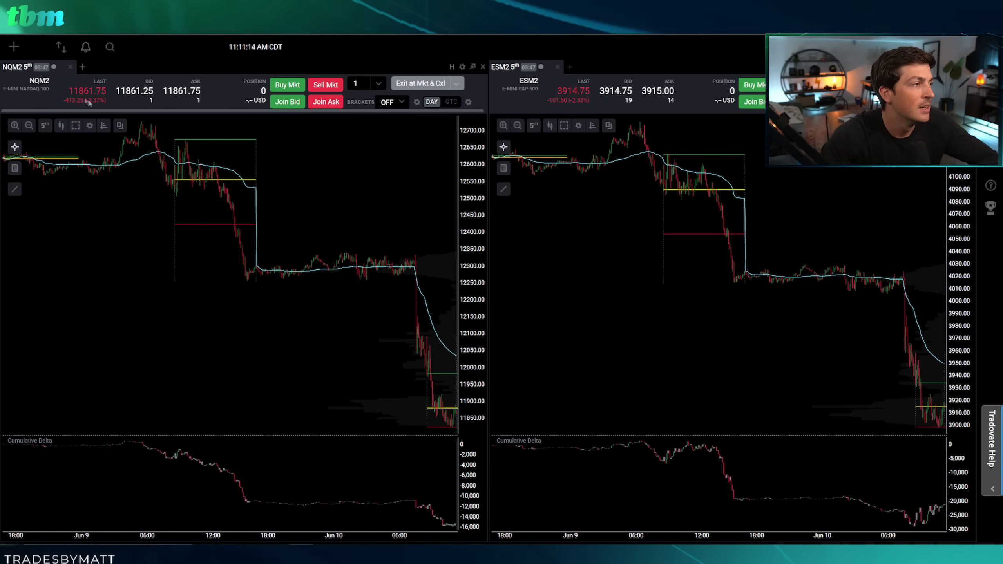
click(14, 46)
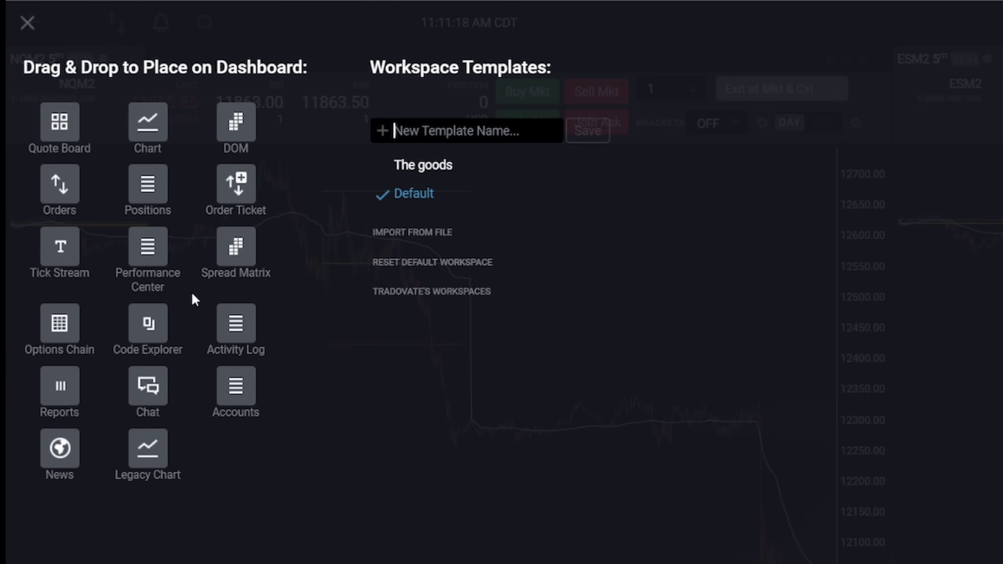
Step: Place a DOM module right of the charts and load the ESM2 ladder
drag(247, 134, 969, 264)
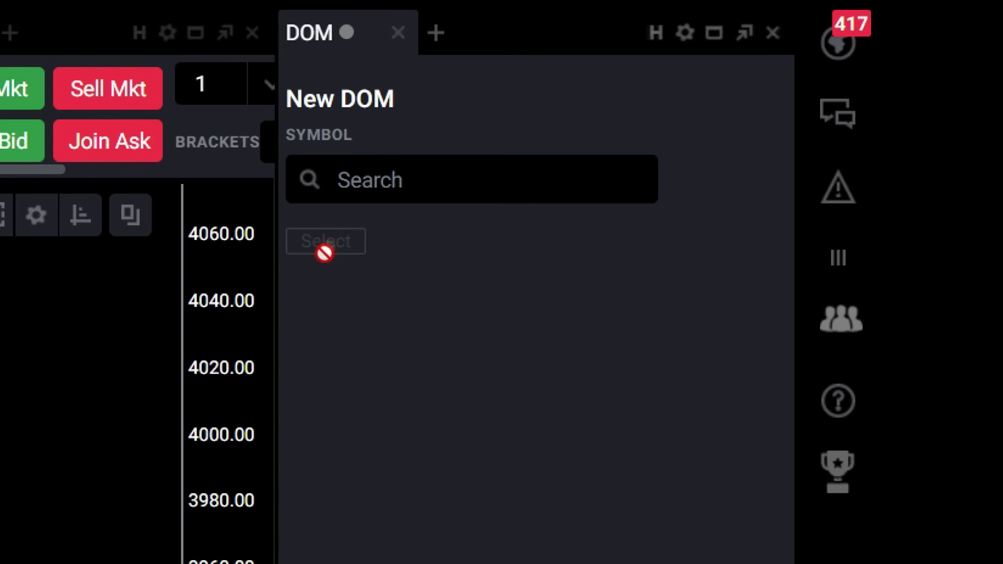
click(375, 190)
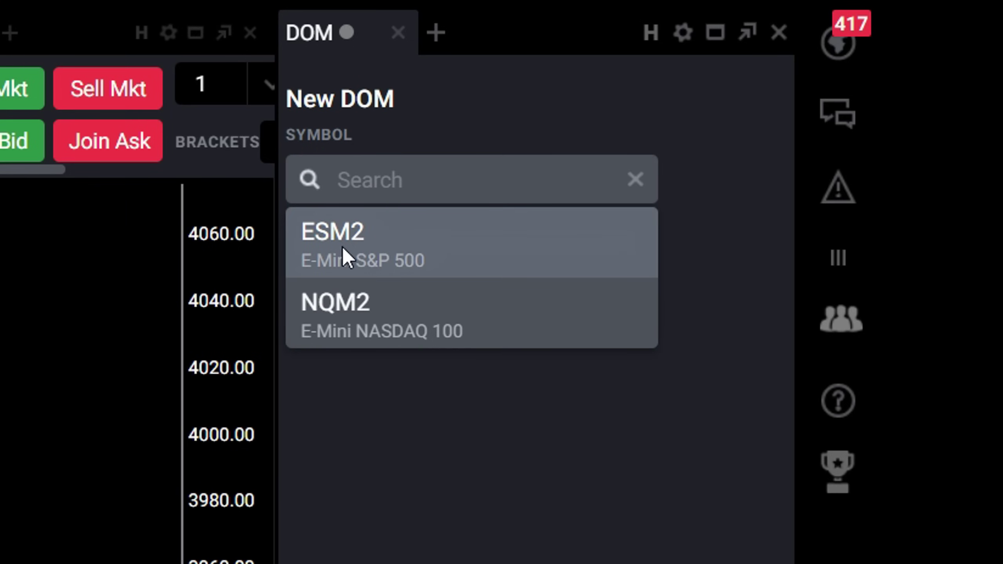
click(344, 255)
click(344, 250)
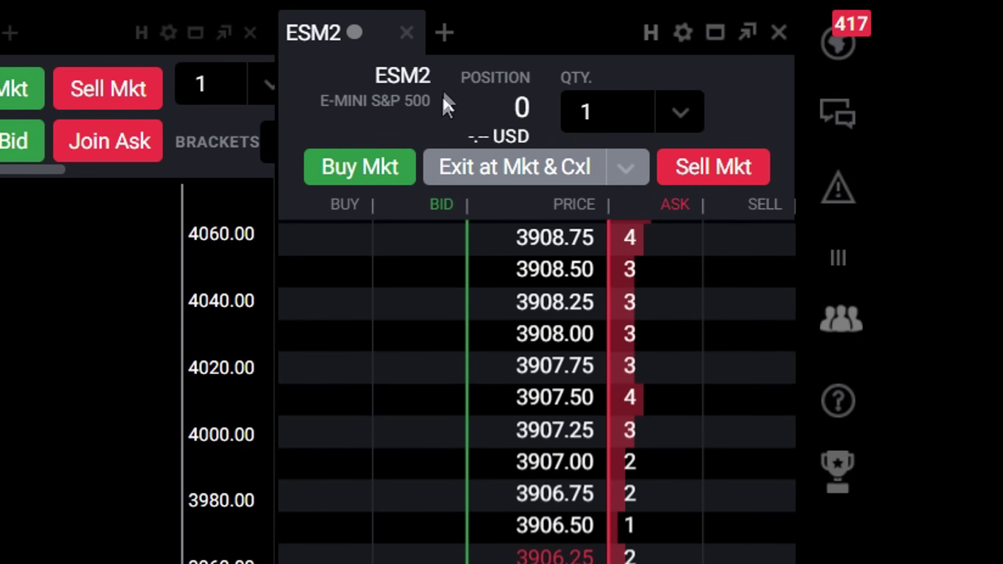
Step: Add a second NQM2 DOM tab and widen the ESM2 chart pane
click(444, 33)
click(533, 265)
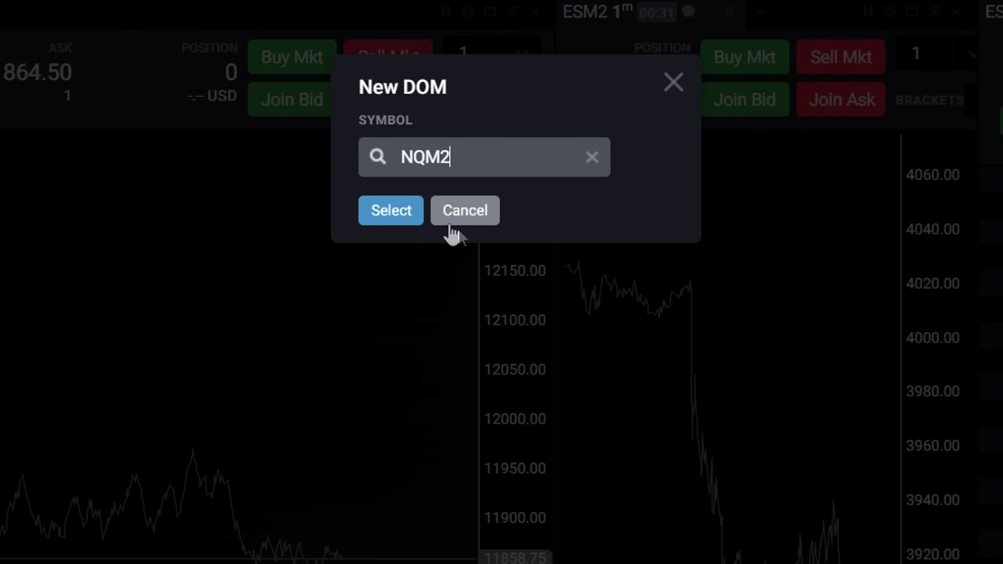
click(391, 210)
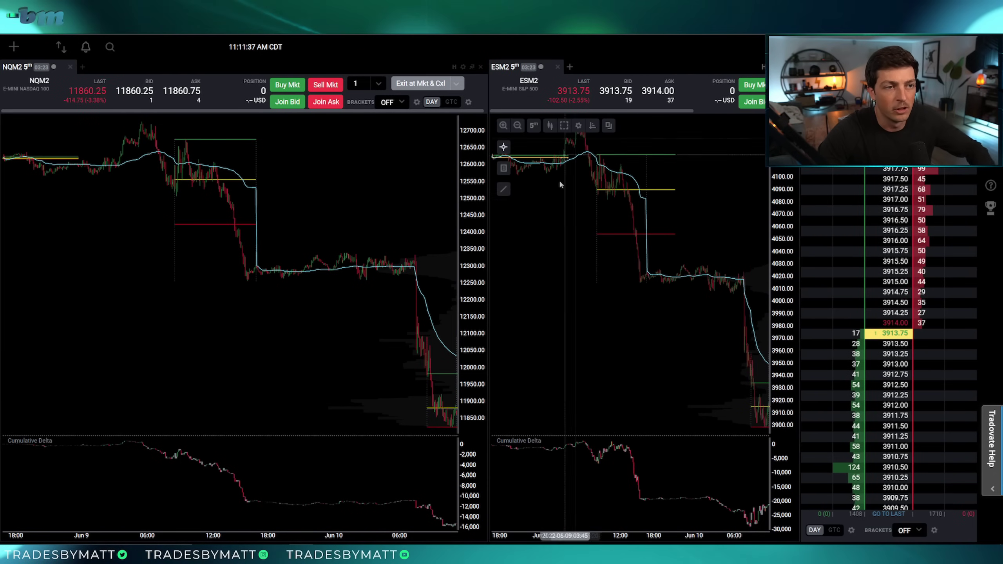
drag(489, 223, 430, 223)
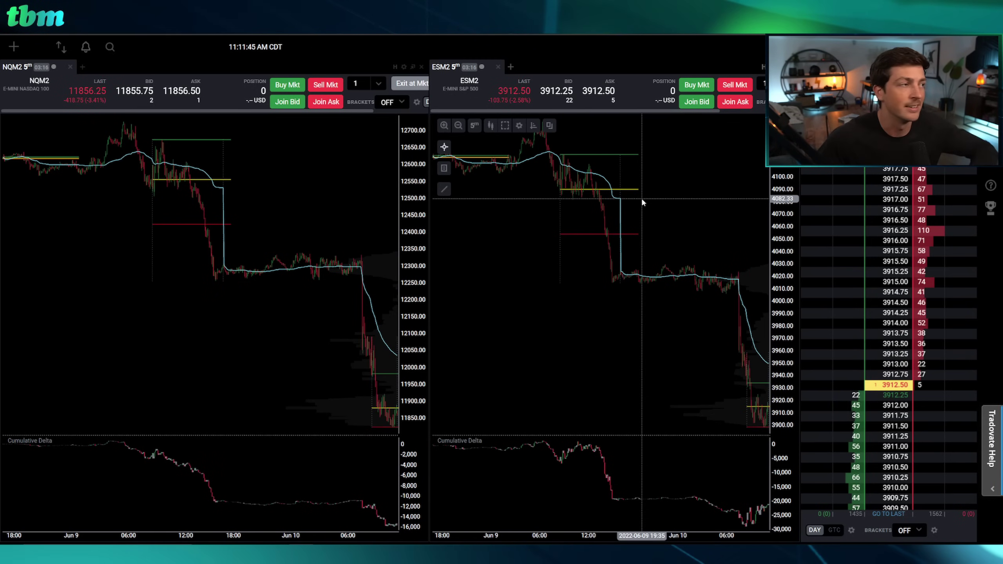
click(13, 53)
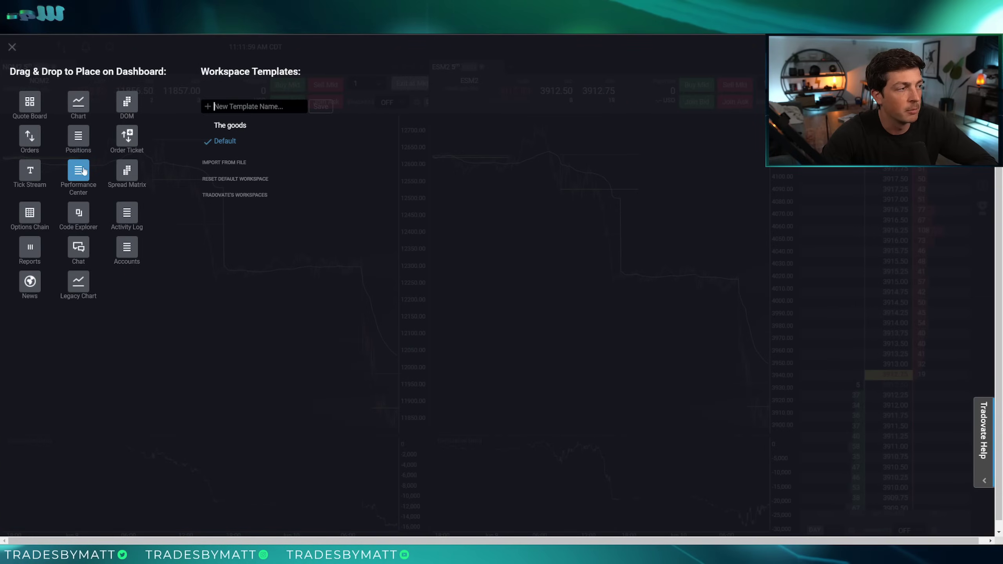
Step: Dock Performance Center along the bottom and merge the ESM2 DOM into the NQM2 DOM panel
drag(82, 176, 391, 454)
drag(435, 489, 432, 531)
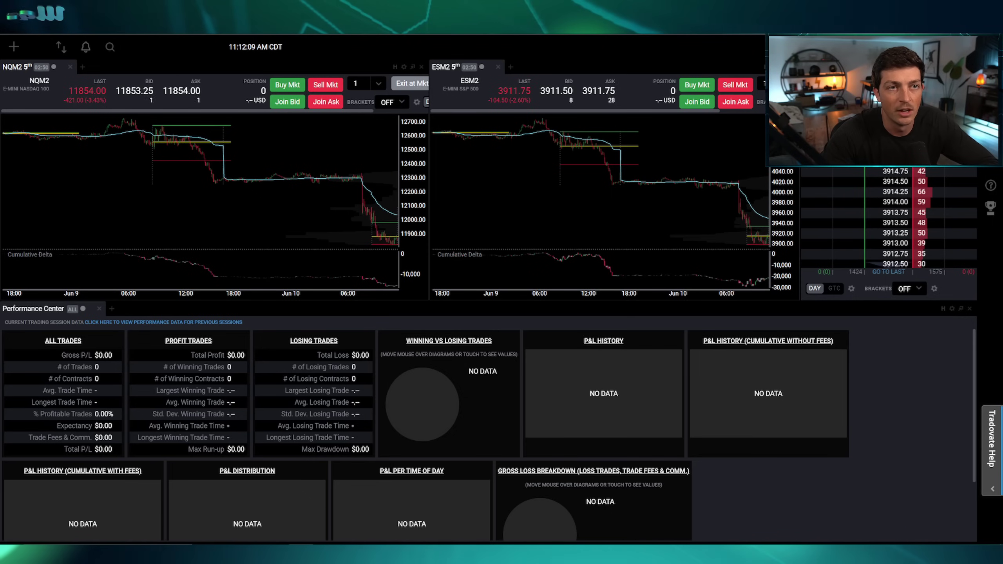
drag(790, 67, 963, 209)
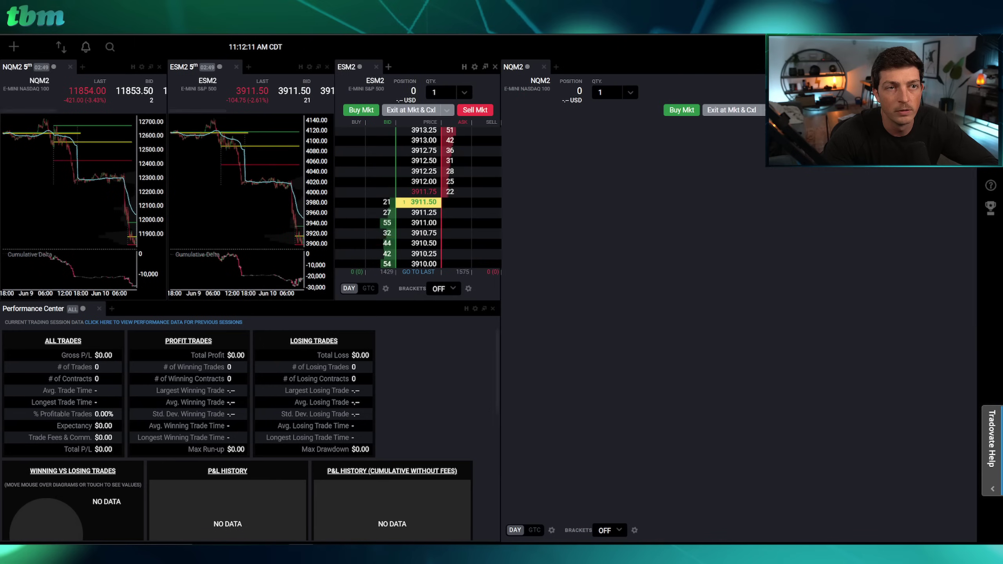
drag(378, 67, 632, 68)
Step: Widen and heighten the charts, narrowing the DOM column and Performance Center strip
drag(499, 264, 766, 263)
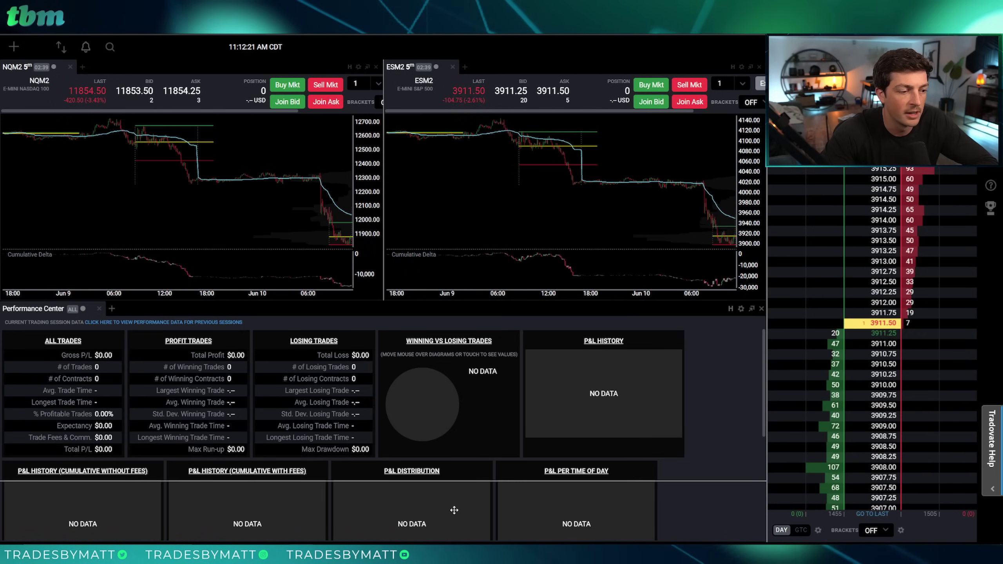
drag(455, 511, 454, 483)
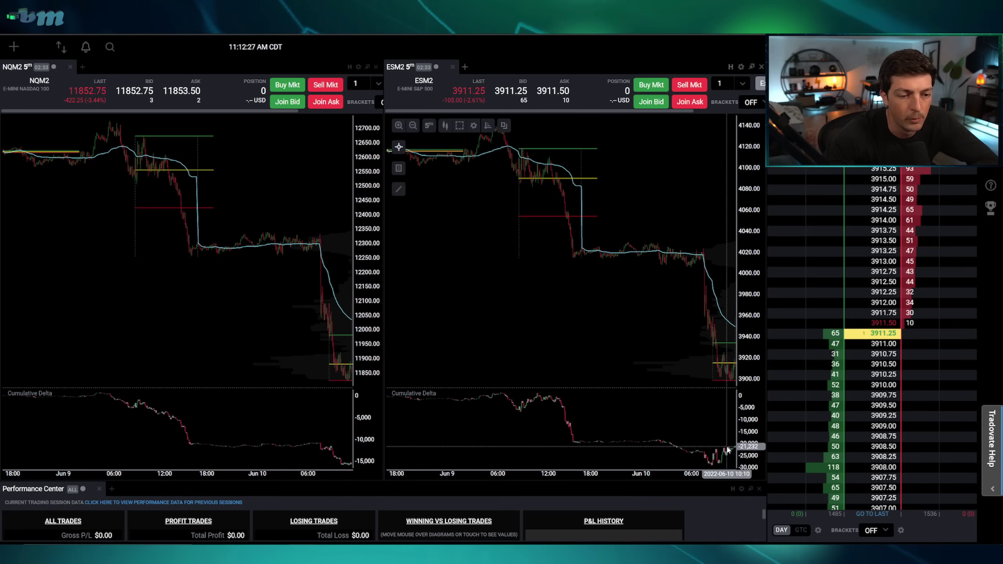
click(751, 490)
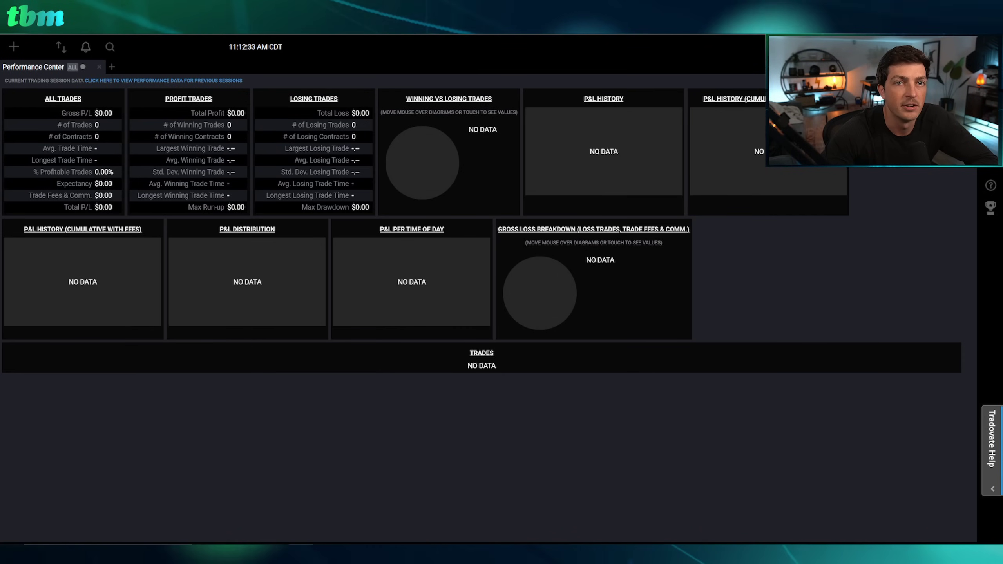
click(751, 66)
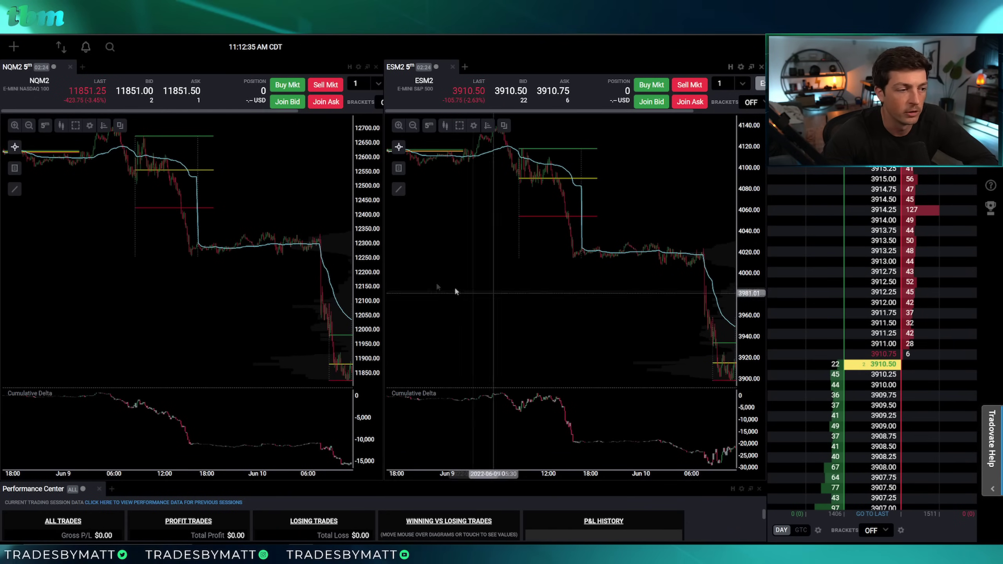
Step: Delete Cumulative Delta, Volume Profiles and VWAP from ESM2, then list NQM2's chart elements
click(473, 126)
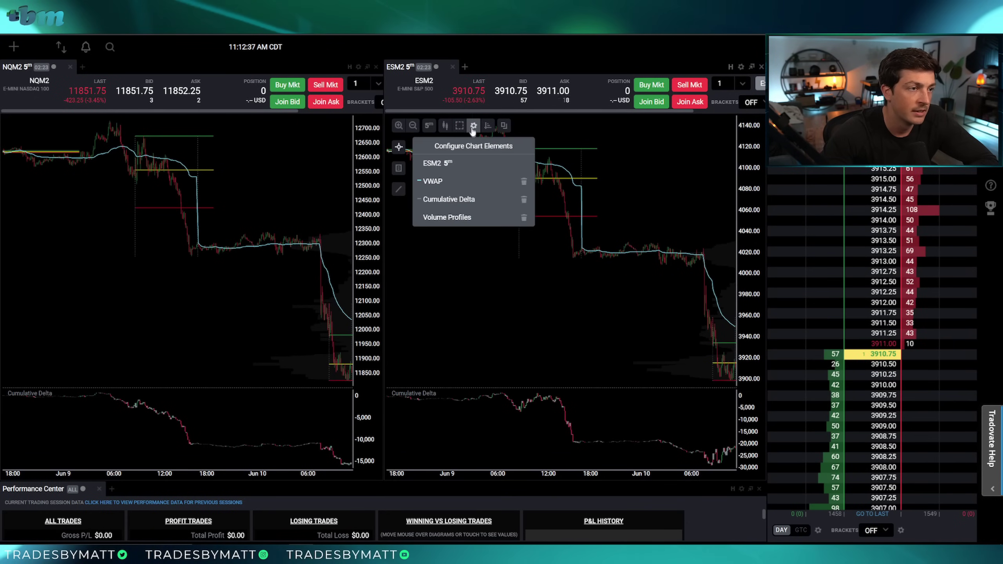
click(524, 201)
click(524, 200)
click(524, 181)
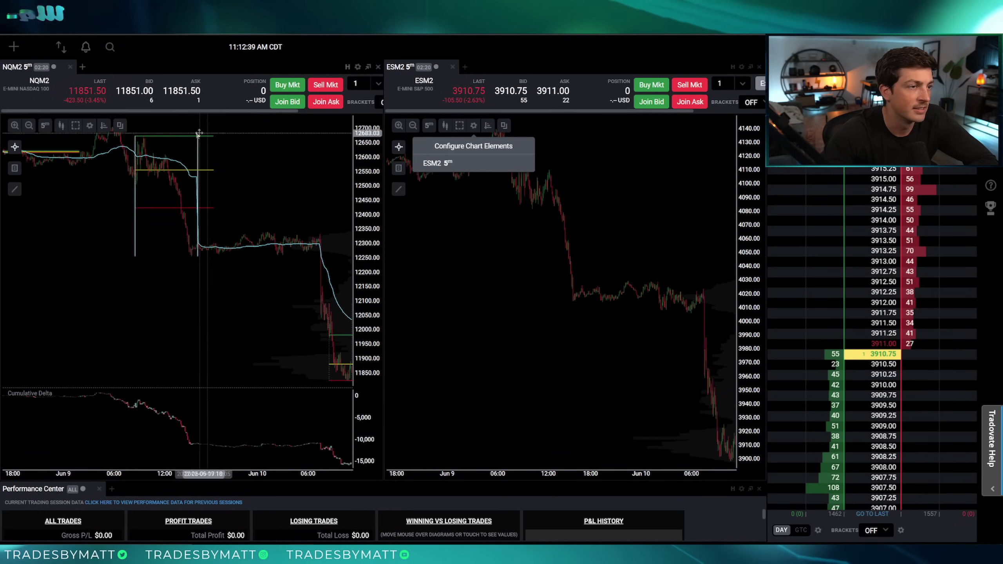
click(90, 126)
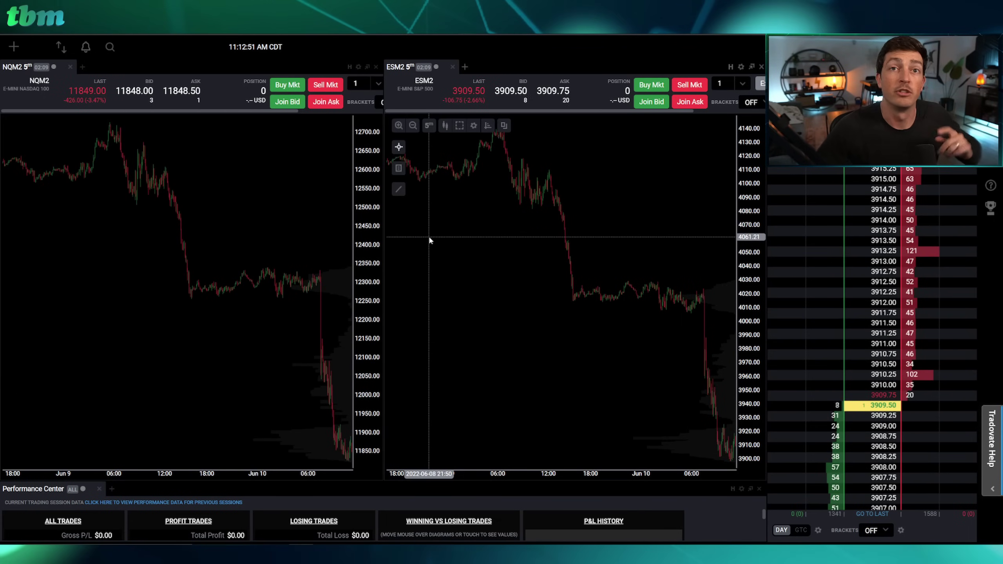
scroll(89, 74, right, 3)
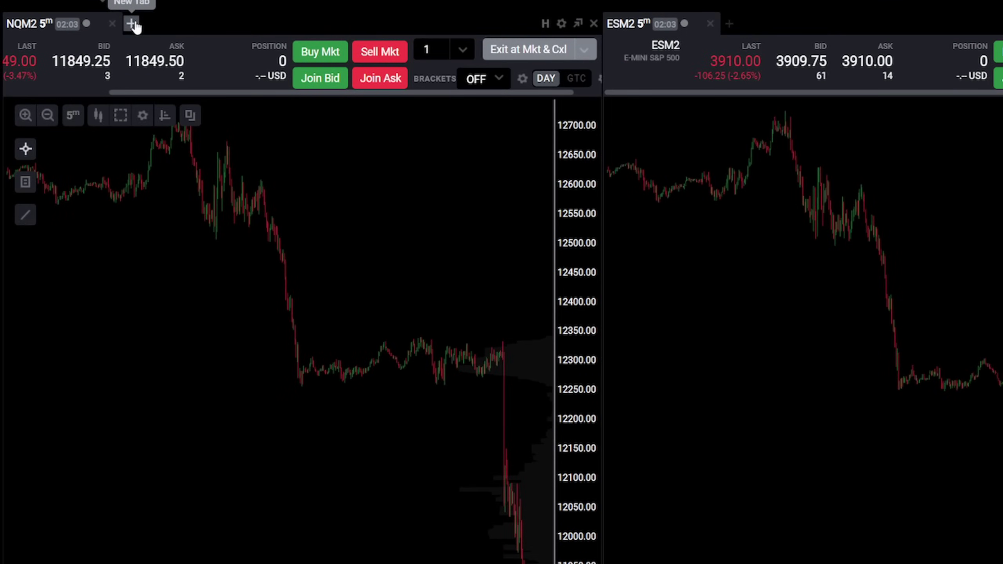
Step: Add a new NQM2 chart tab set to daily bars
click(134, 24)
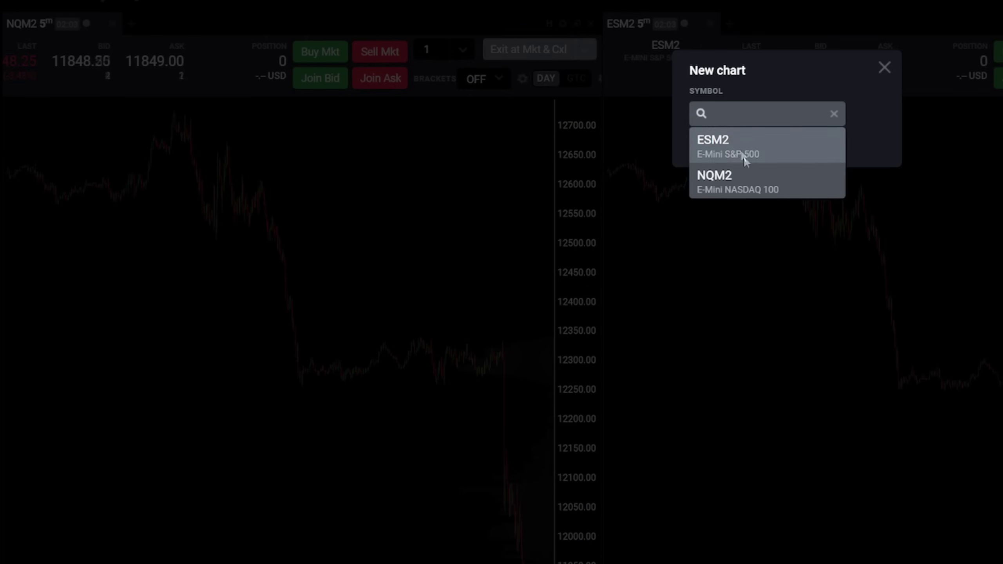
click(749, 184)
click(762, 150)
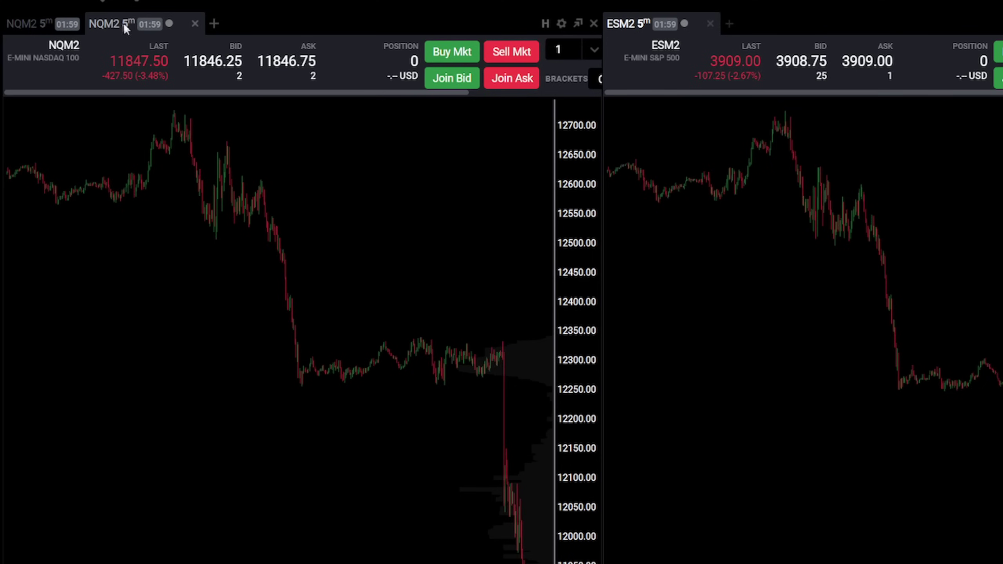
click(71, 116)
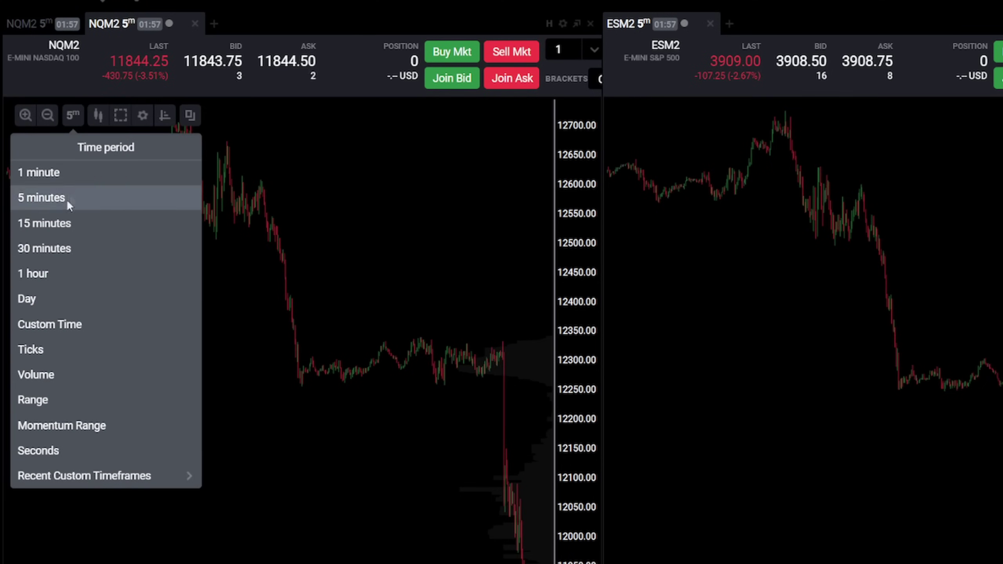
click(54, 298)
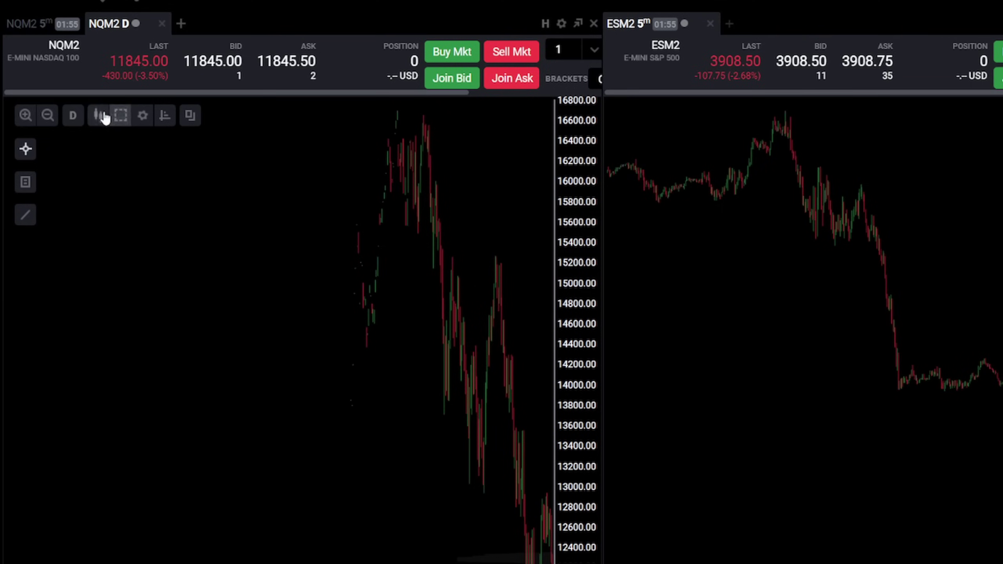
Step: Add another NQM2 chart tab and switch it to range bars
click(181, 25)
click(735, 142)
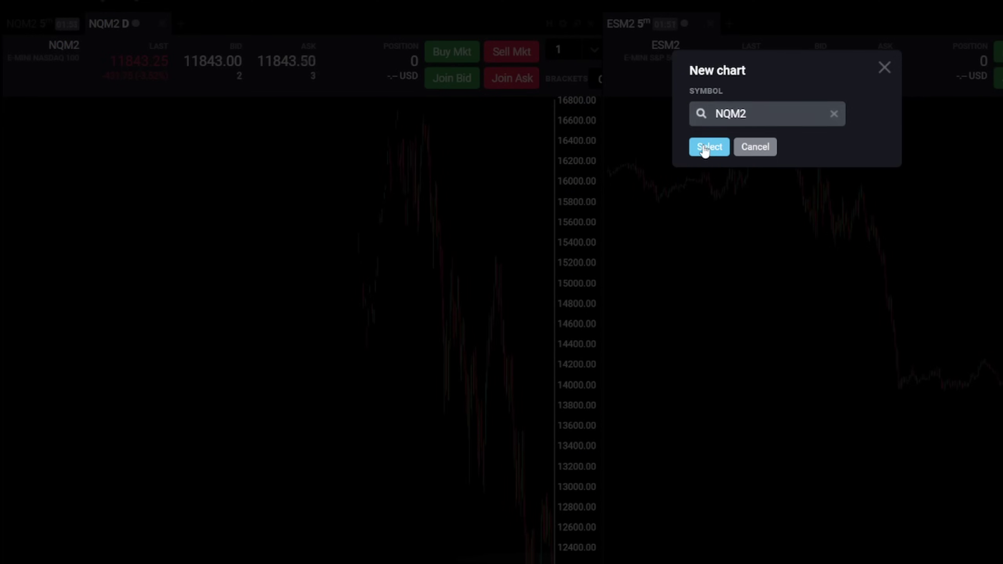
click(705, 148)
click(70, 117)
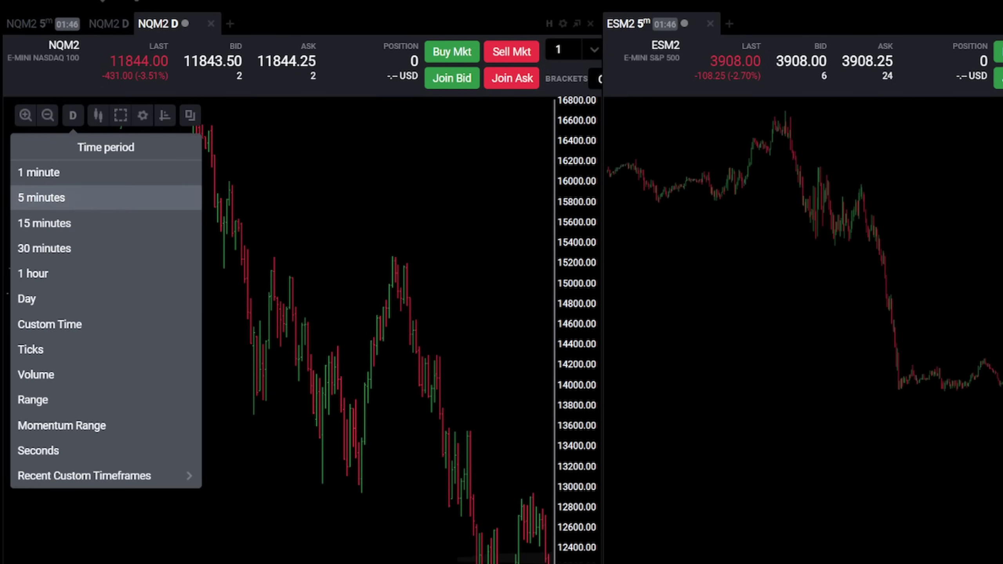
click(55, 408)
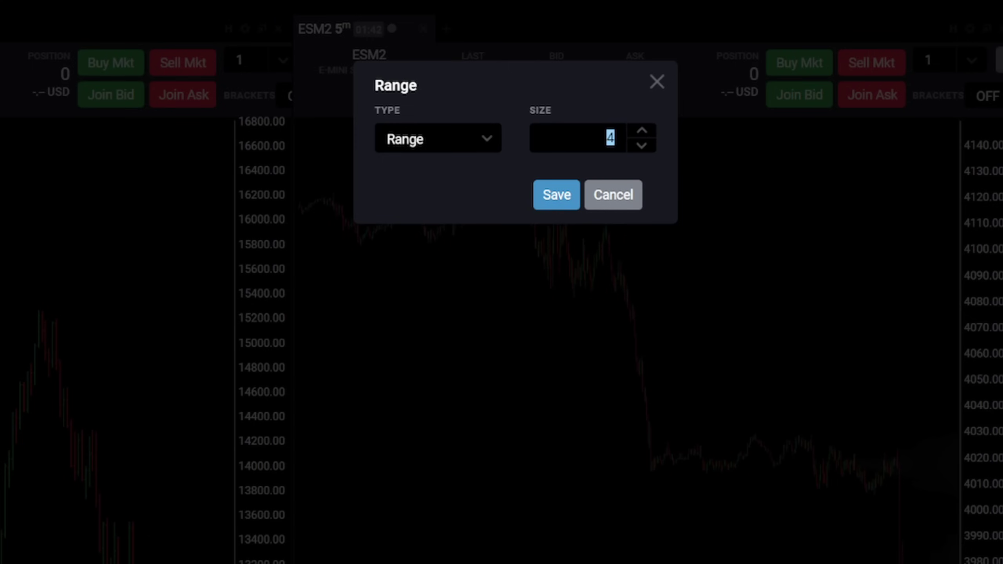
Step: Save range size 22 and set the NQM2 22r chart's minimum number of bars to 999
click(570, 200)
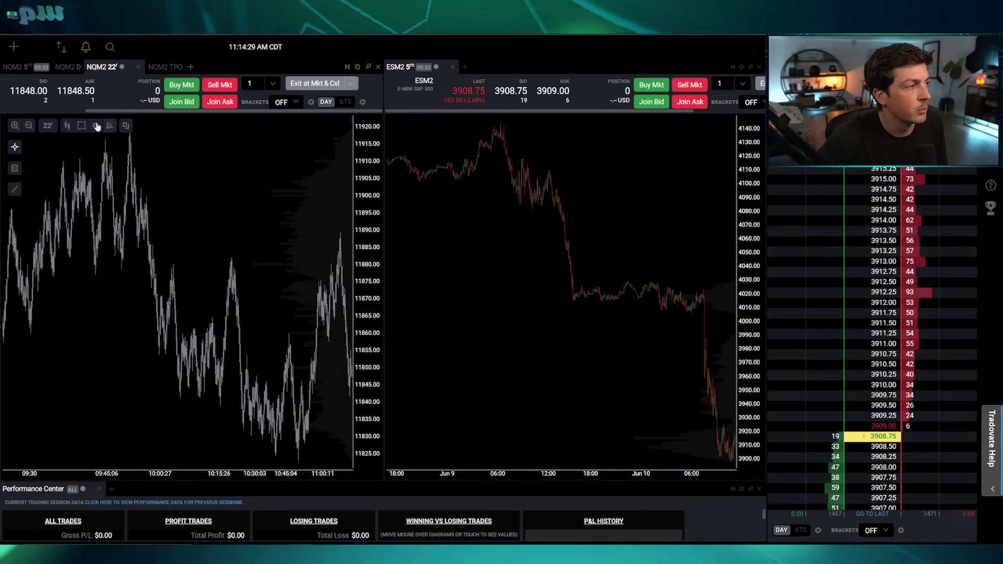
click(95, 125)
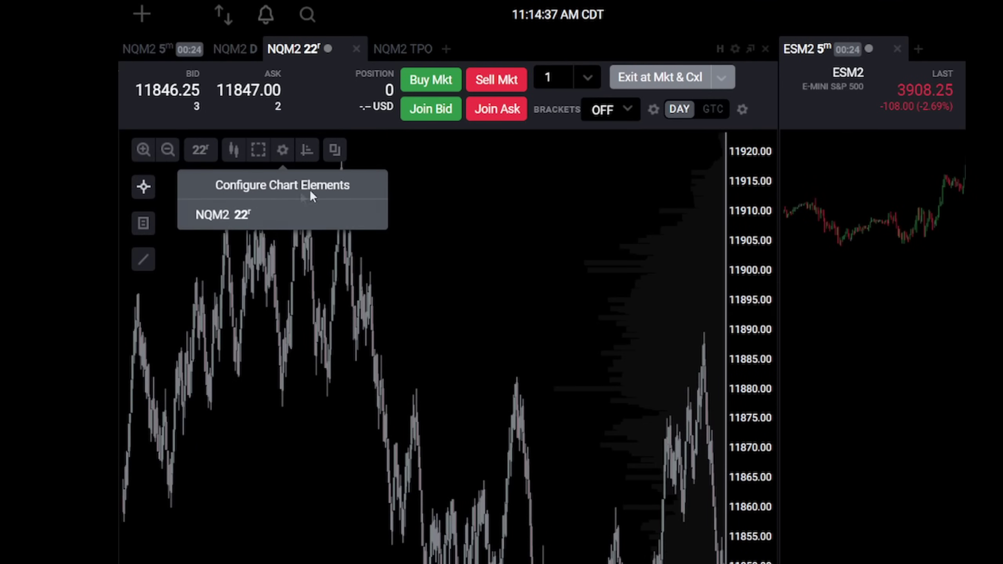
click(219, 222)
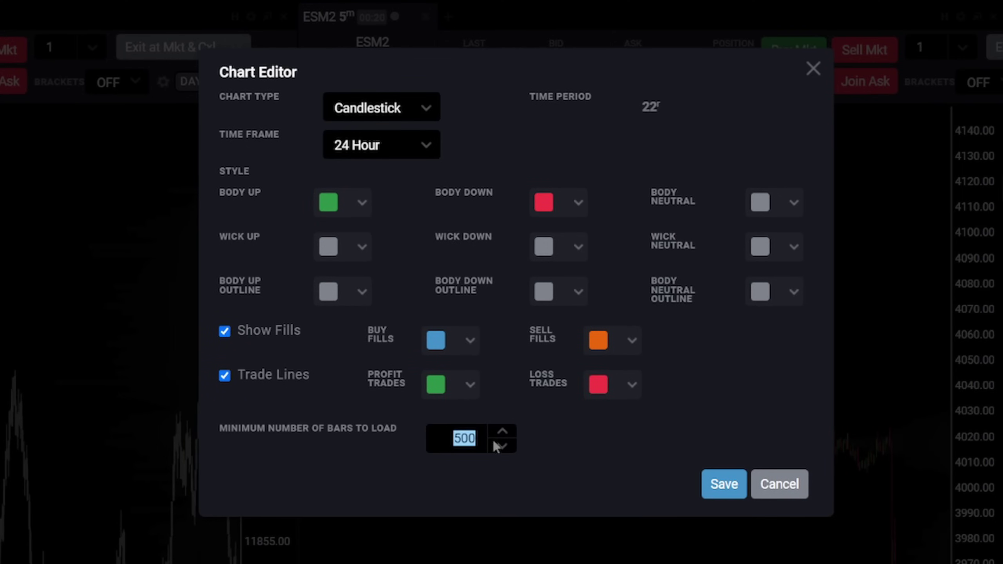
text(999)
click(725, 484)
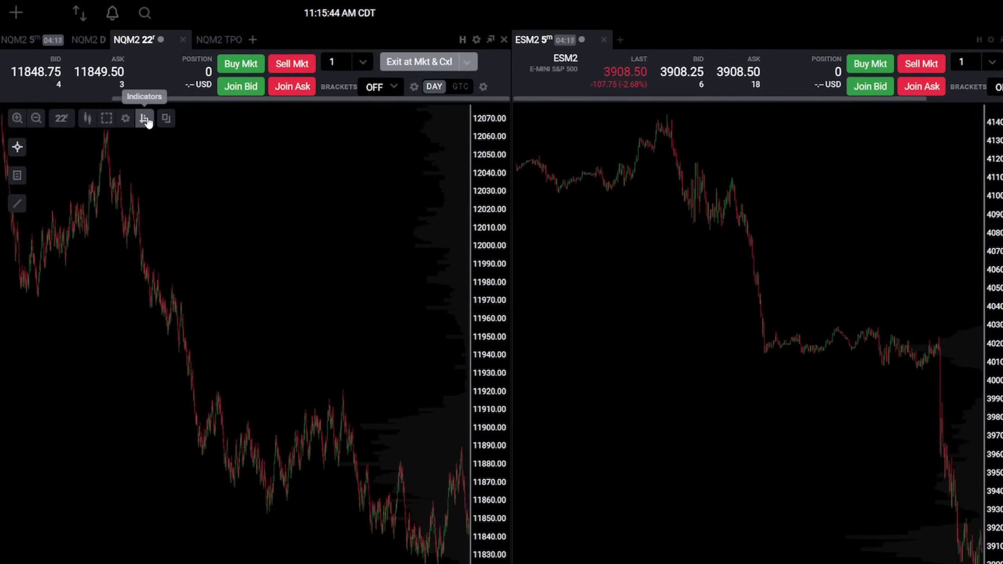
Step: Add the Volume-based Cumulative Delta indicator to the NQM2 22-range chart
click(110, 125)
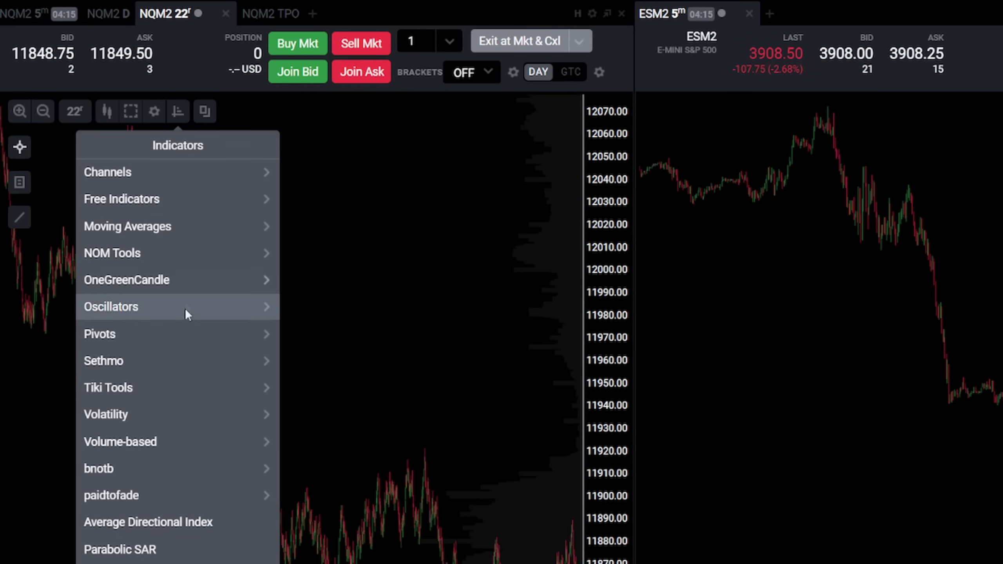
click(189, 437)
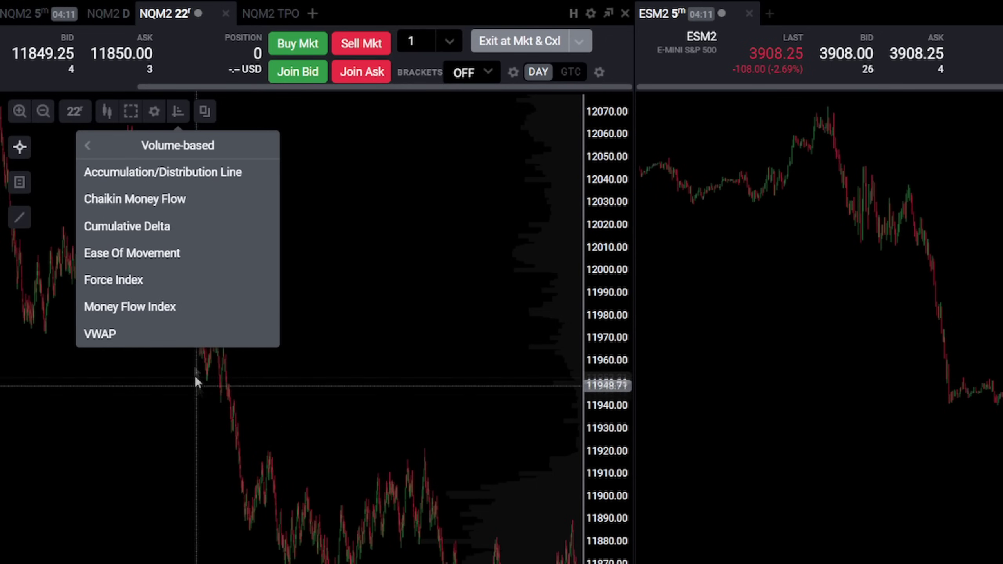
click(138, 227)
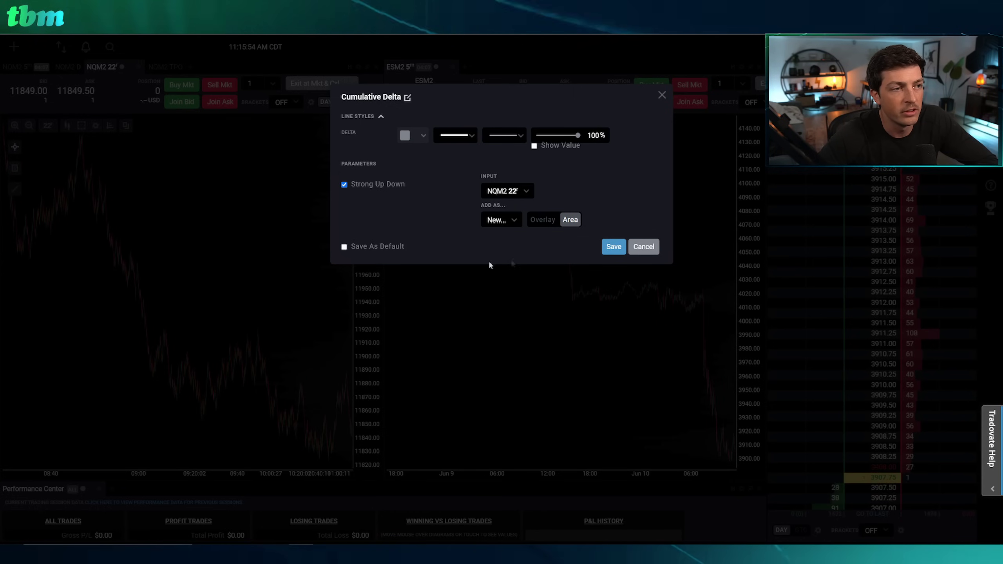
click(613, 247)
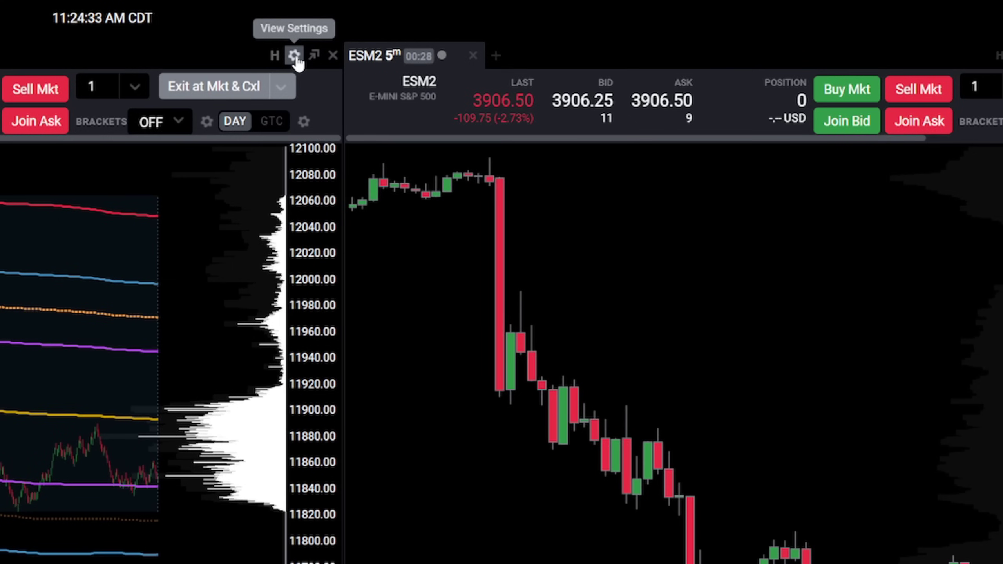
click(294, 56)
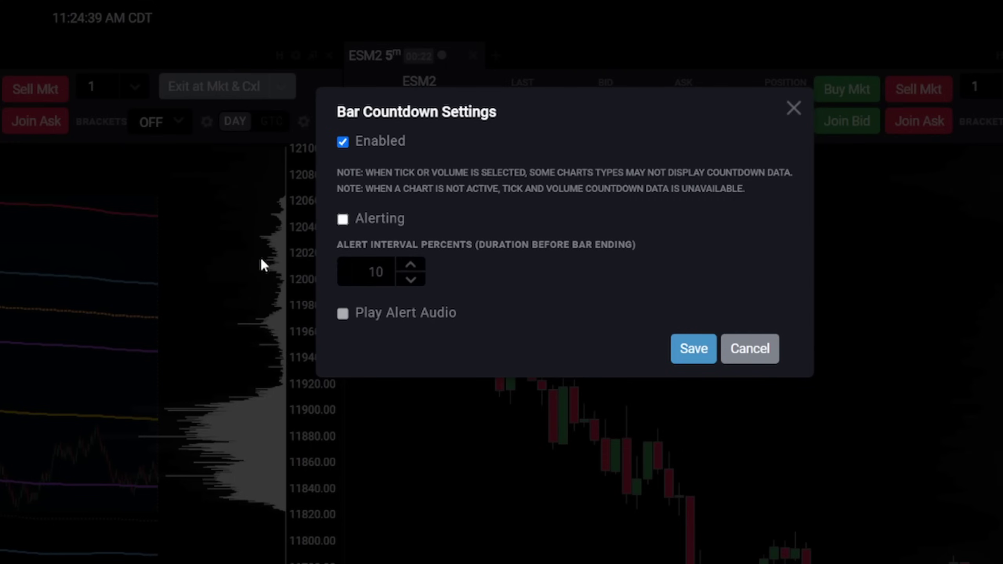
click(261, 259)
click(745, 351)
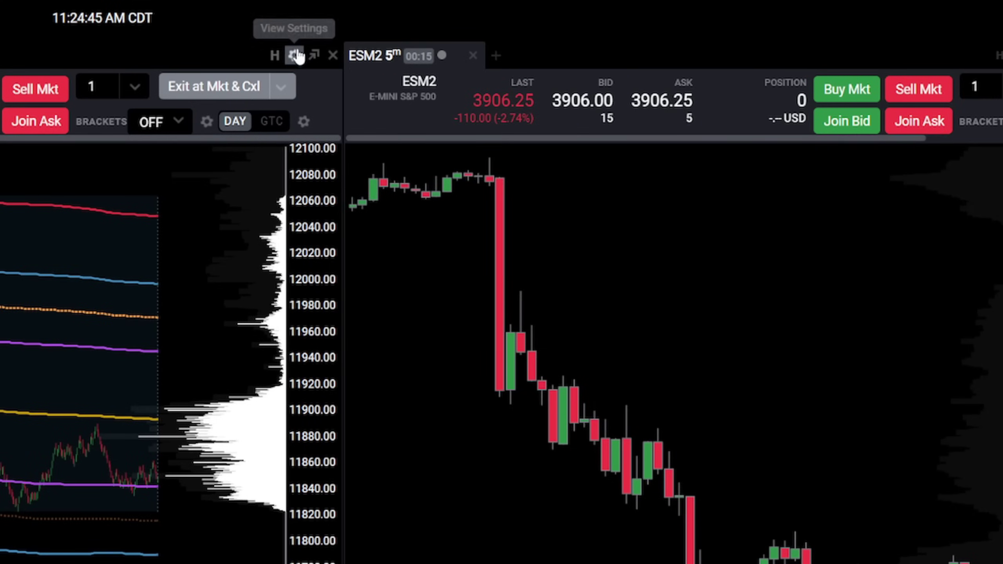
click(296, 55)
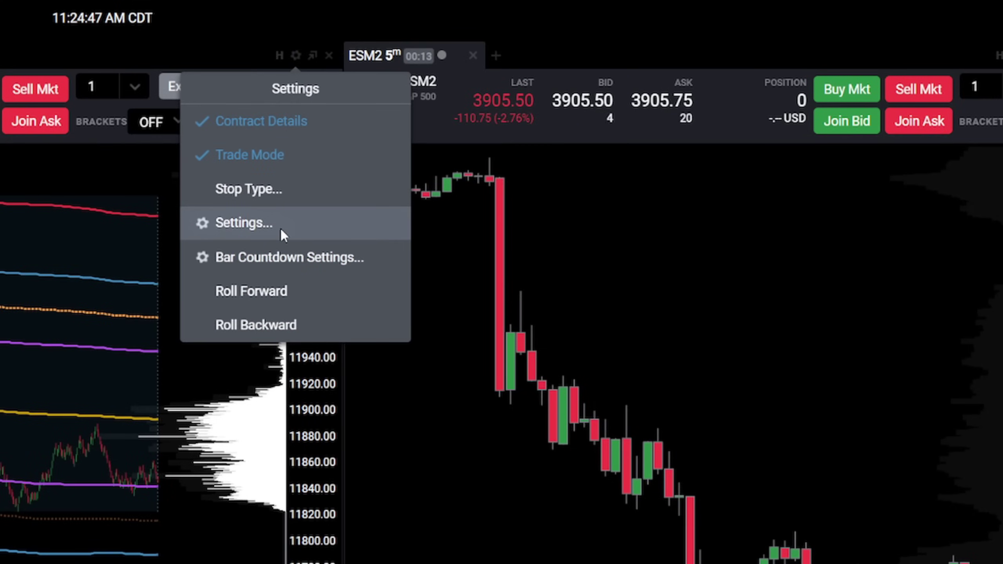
click(281, 229)
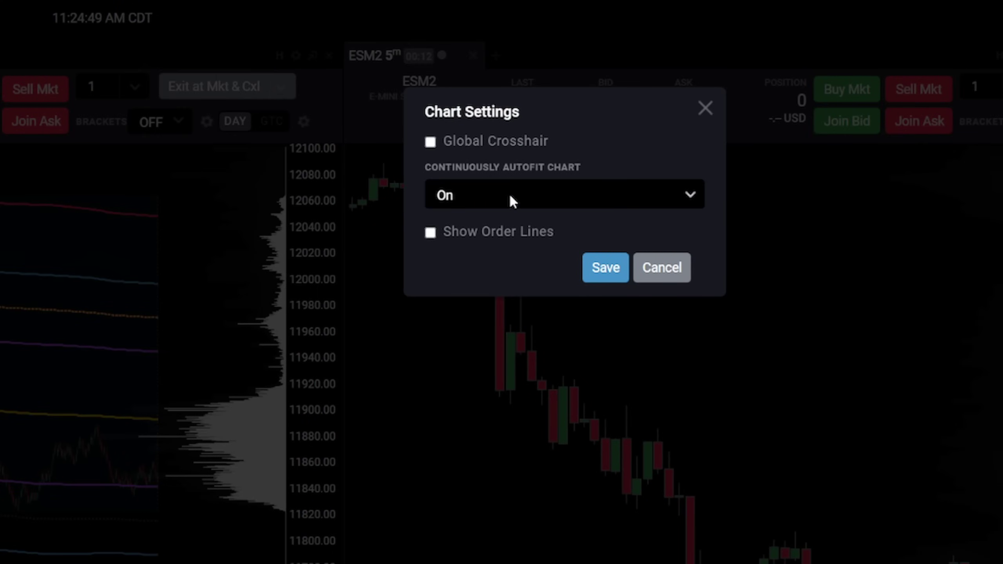
click(509, 195)
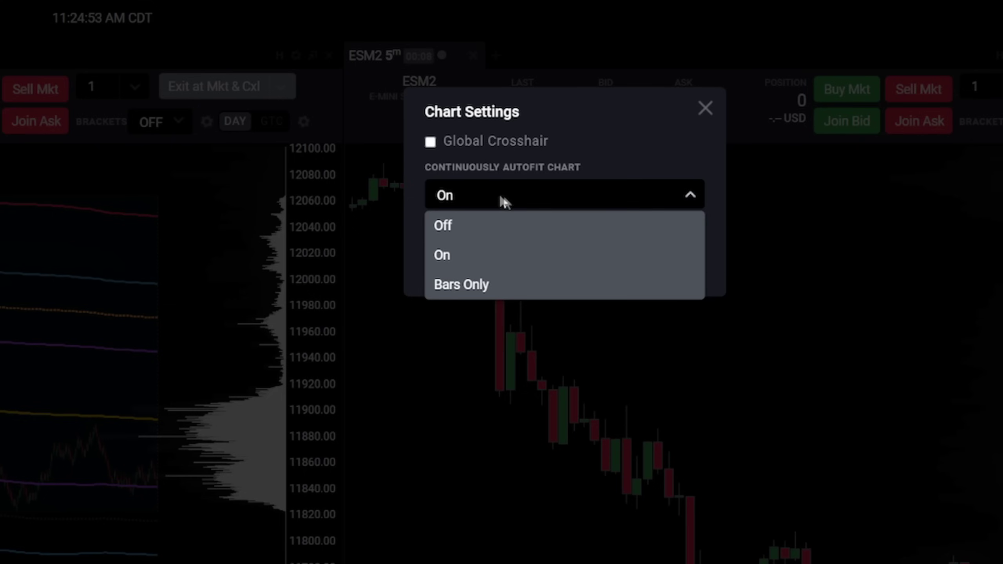
click(541, 171)
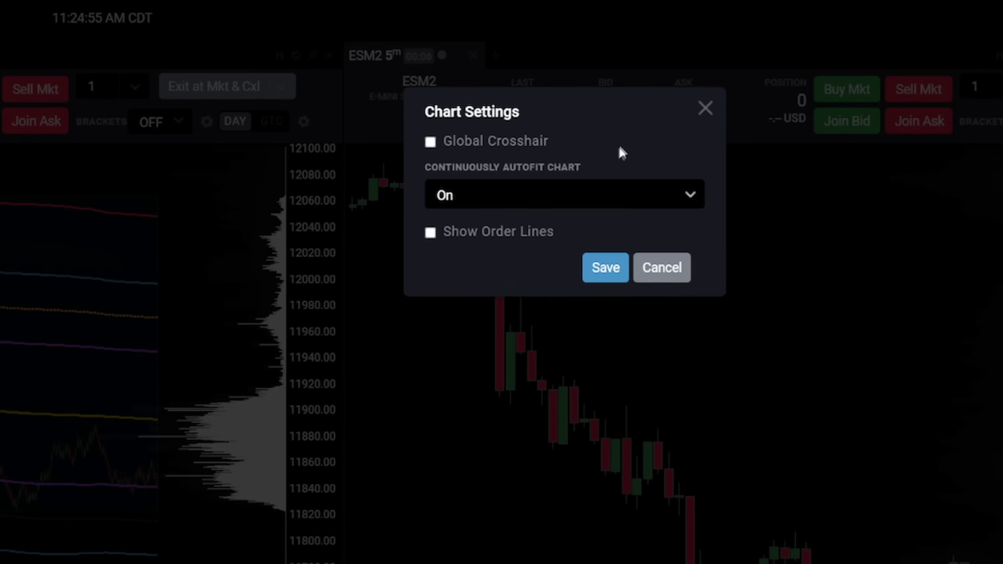
click(704, 118)
click(297, 57)
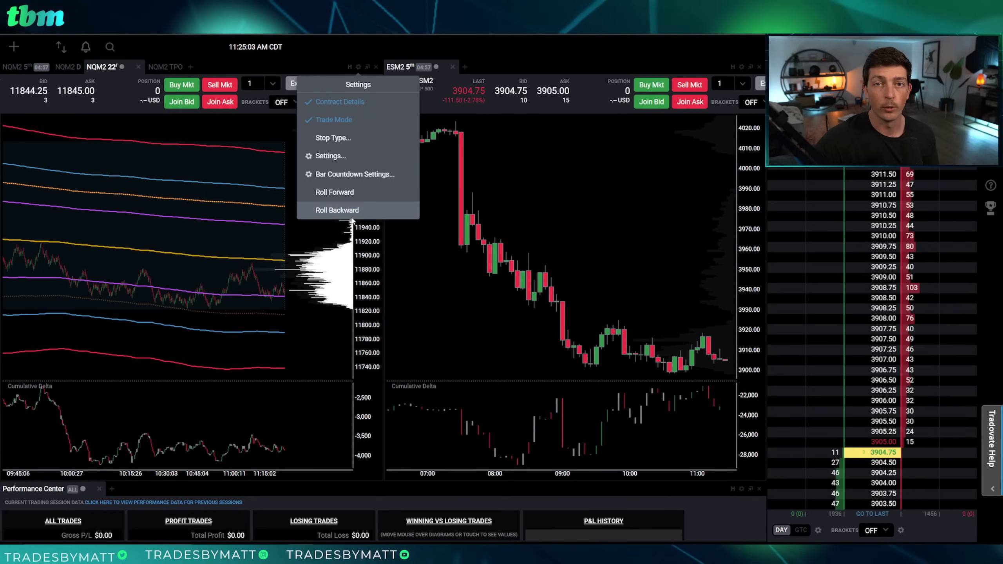
click(356, 191)
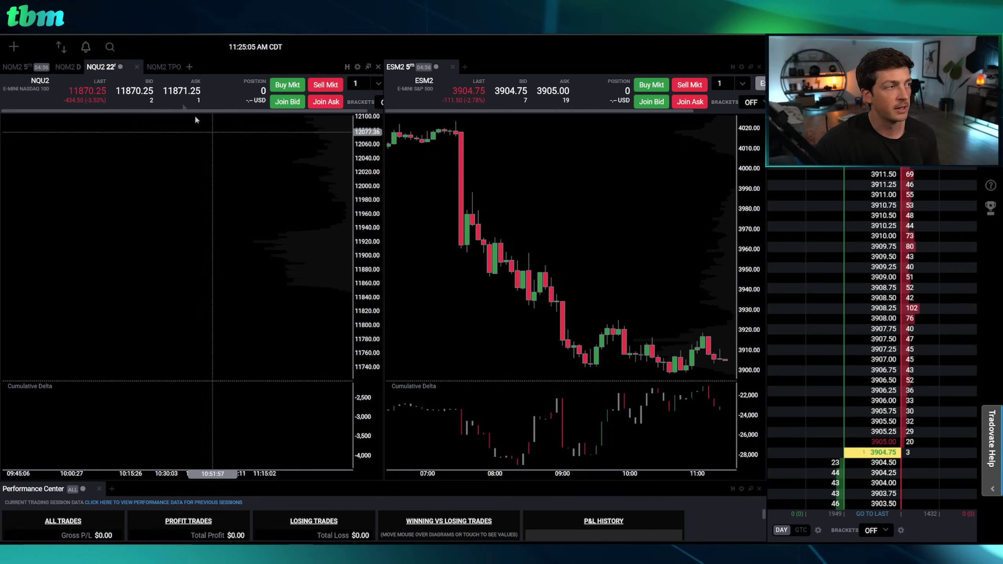
click(341, 210)
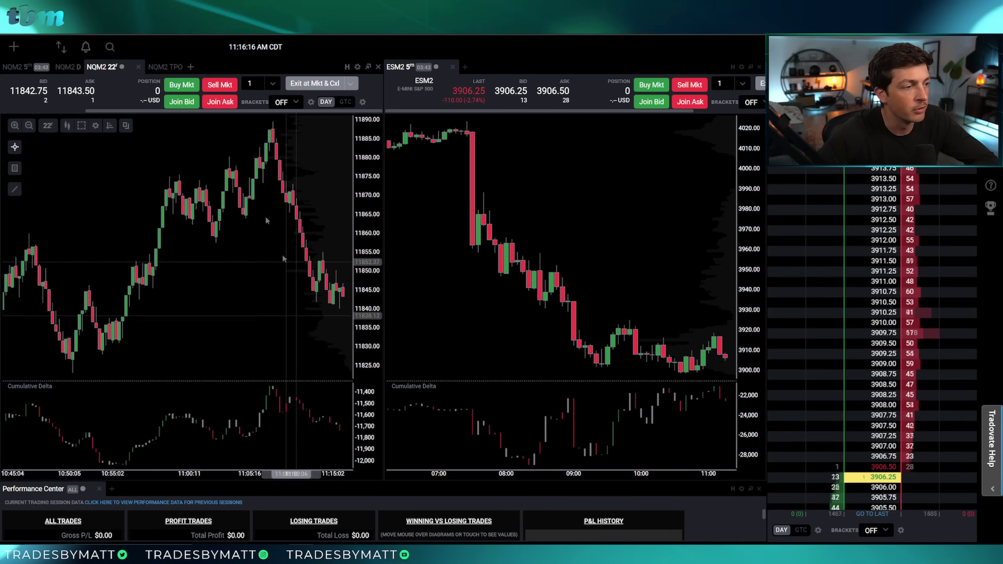
Step: Search Community Indicators for 'vwa' to get NOM VWAP Bands, then close the list
click(110, 125)
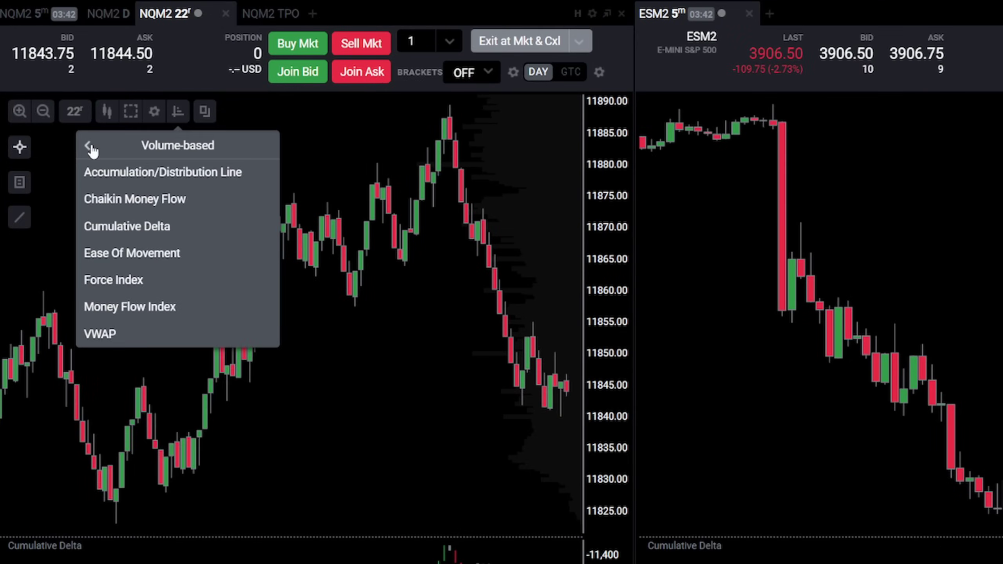
click(89, 147)
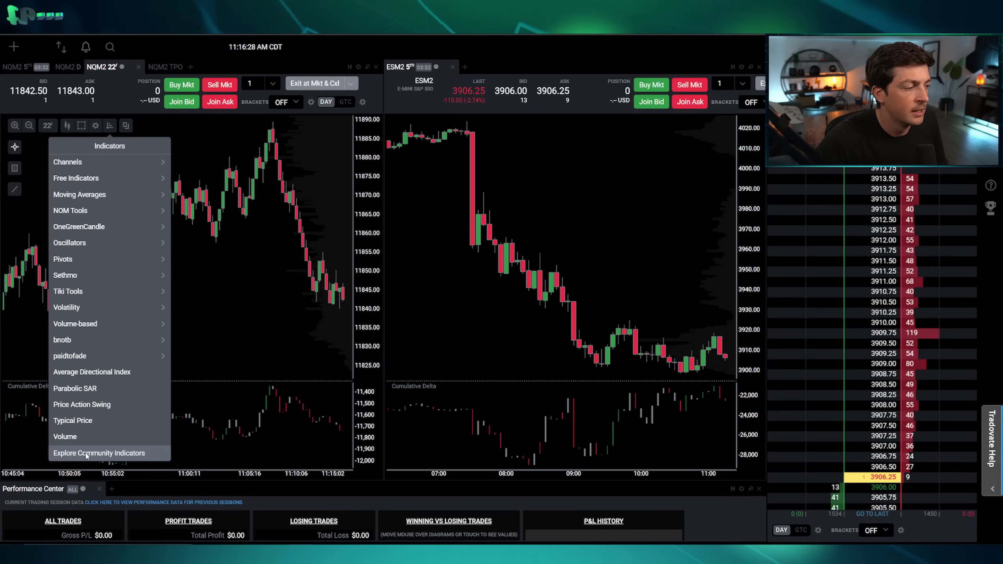
click(87, 454)
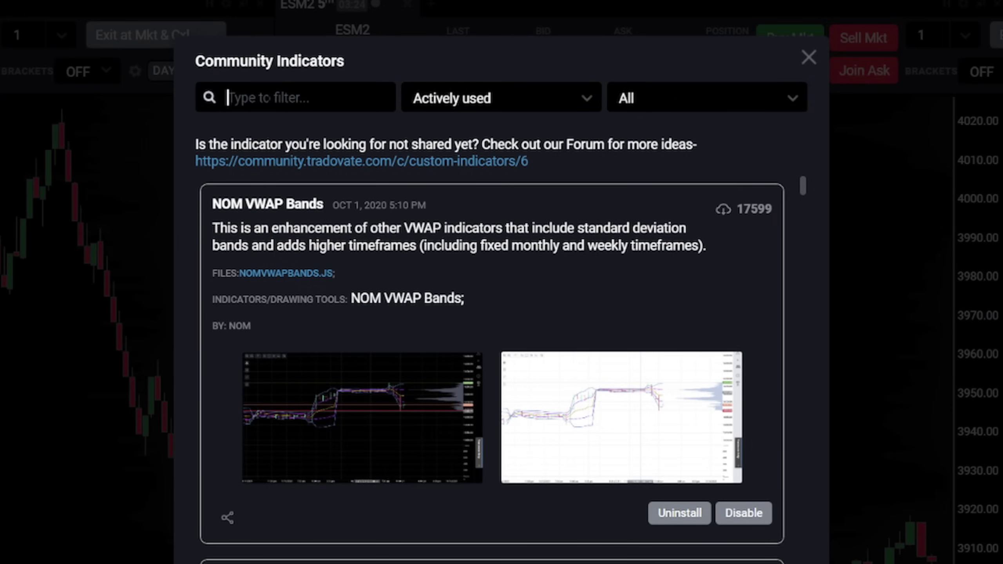
text(vwa)
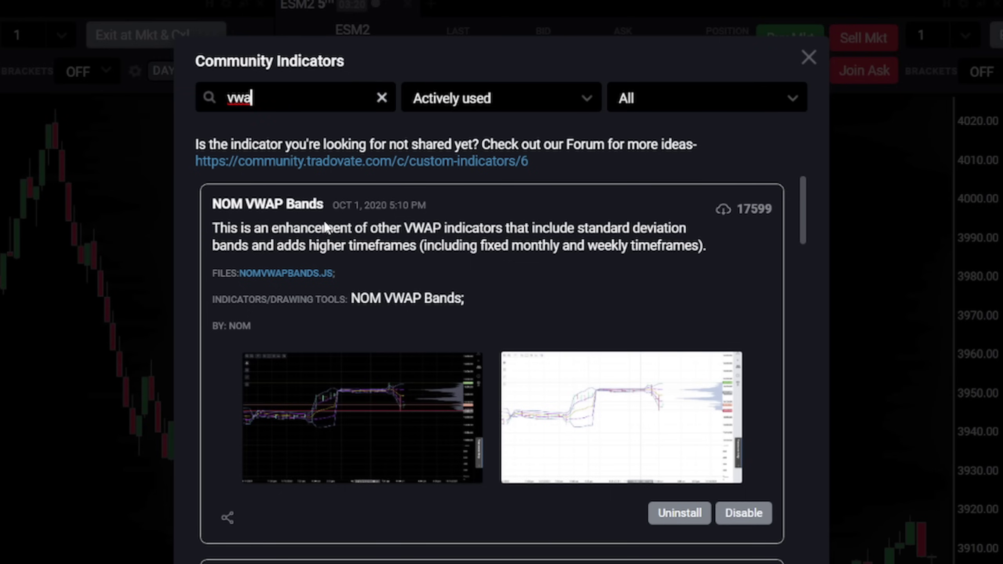
click(804, 63)
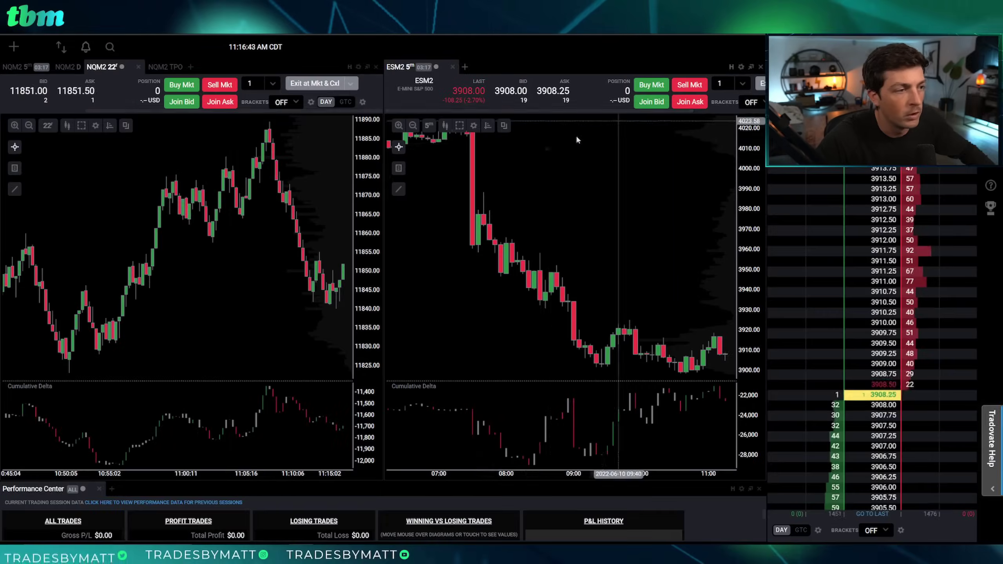
Step: Add NOM VWAP Bands from NOM Tools to the NQM2 22' chart with default settings
click(105, 124)
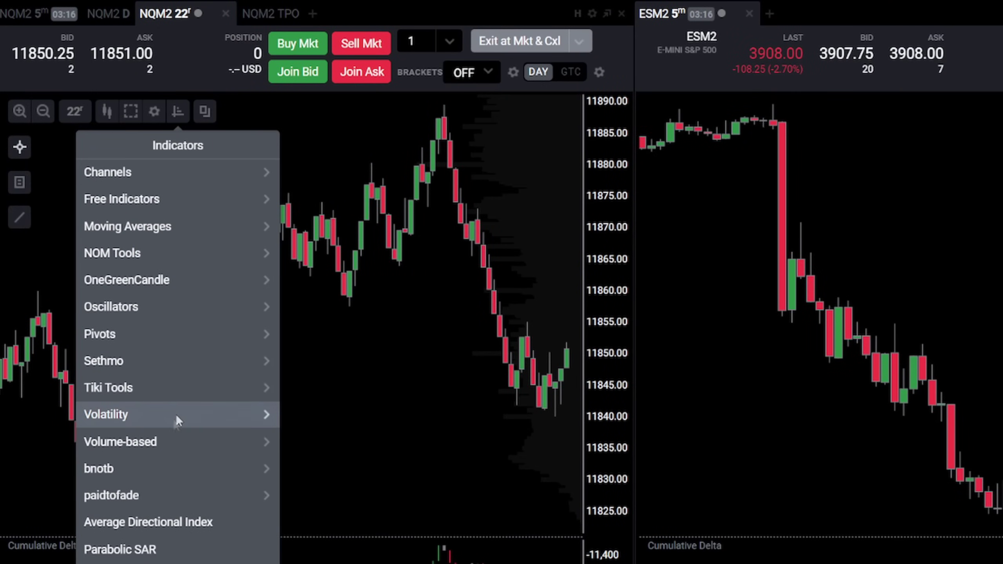
click(179, 258)
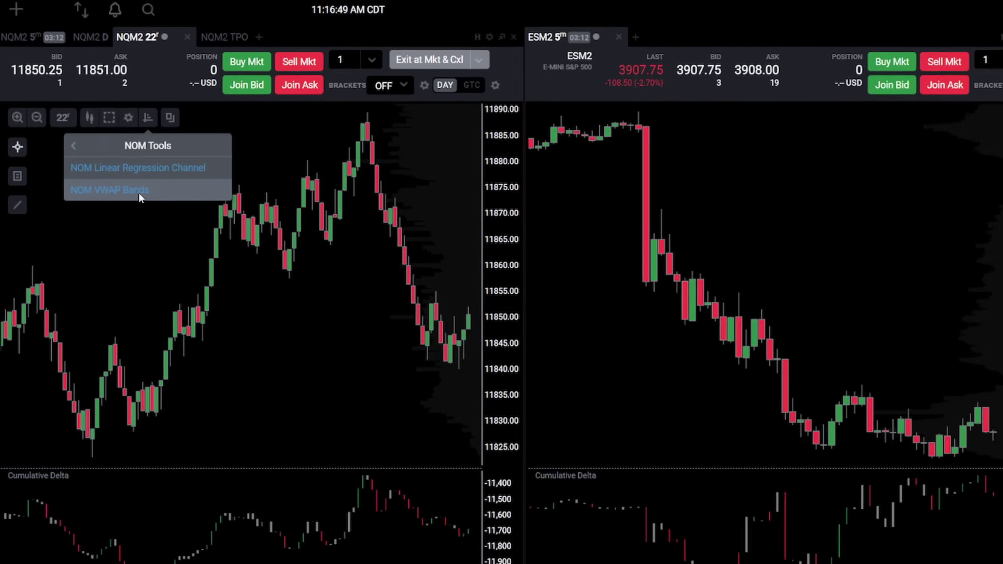
click(168, 205)
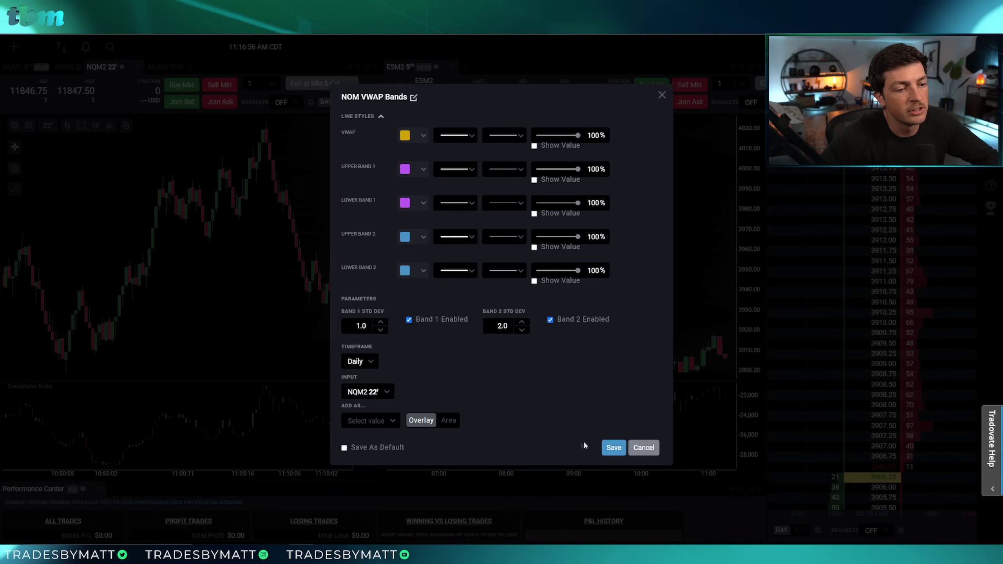
click(613, 447)
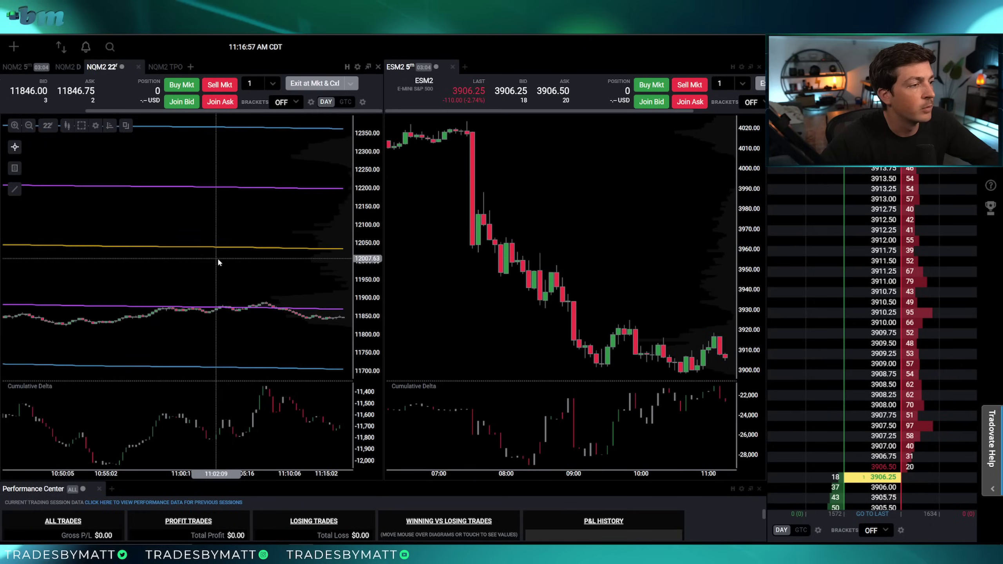
Step: In the NOM VWAP Bands settings, colour the upper and lower outer bands red
click(109, 125)
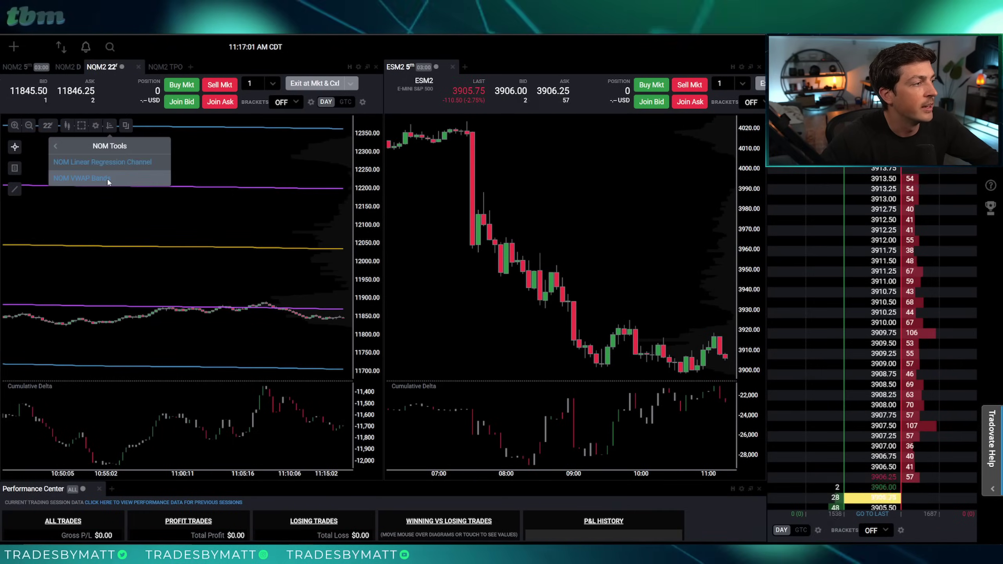
click(81, 178)
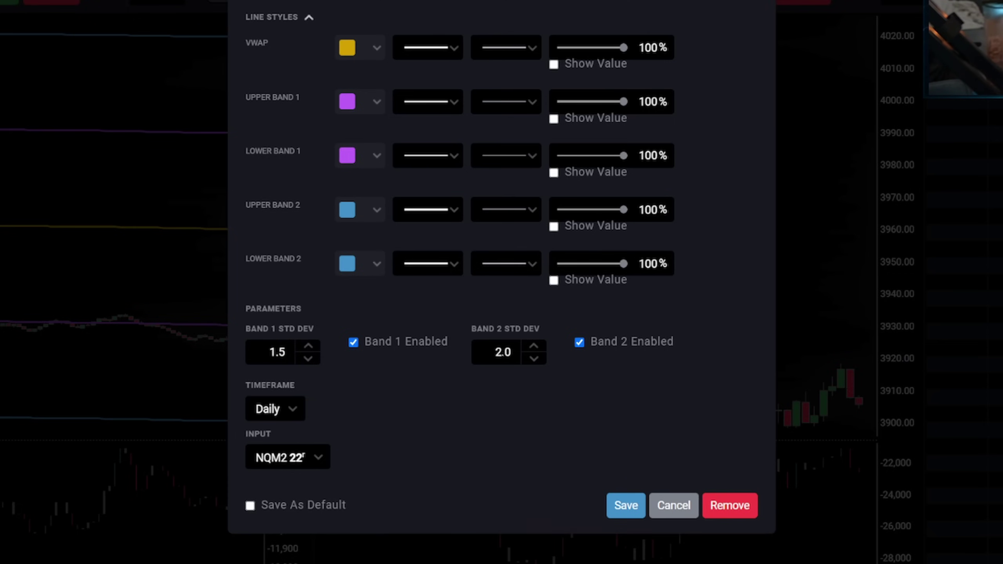
click(358, 210)
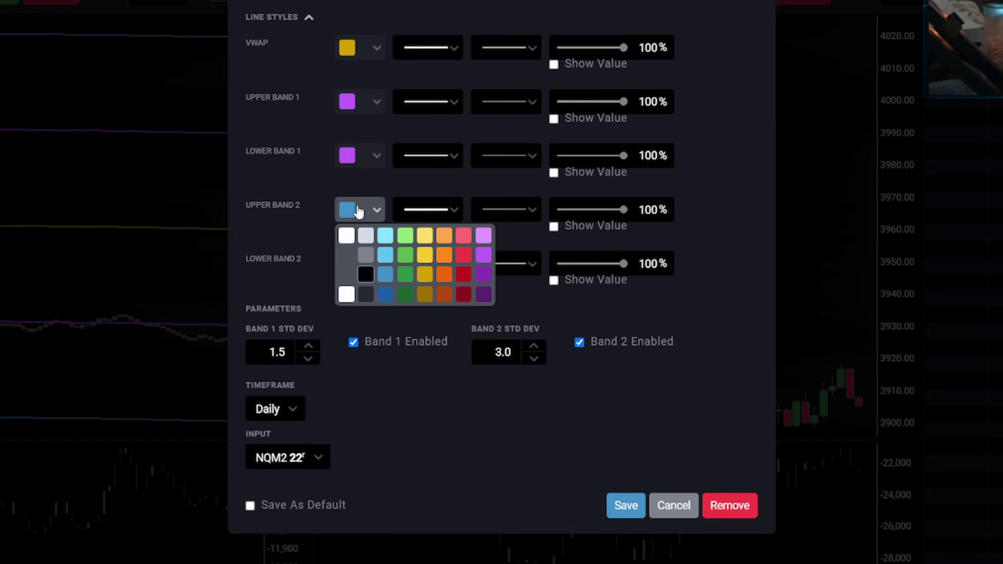
click(464, 264)
click(363, 272)
click(458, 306)
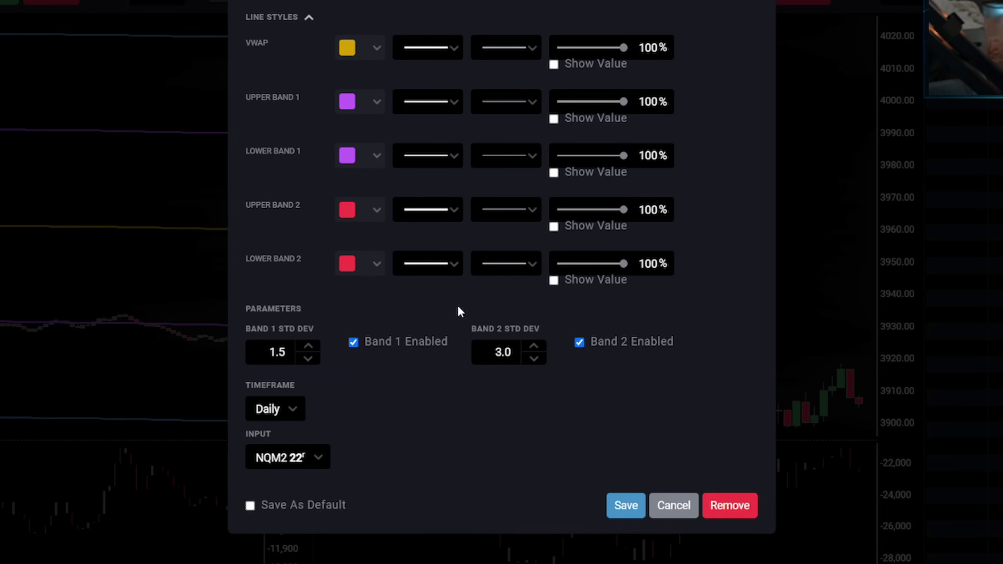
Step: Make the upper and lower inner bands orange and dashed, then save the settings
click(357, 98)
click(440, 135)
click(342, 153)
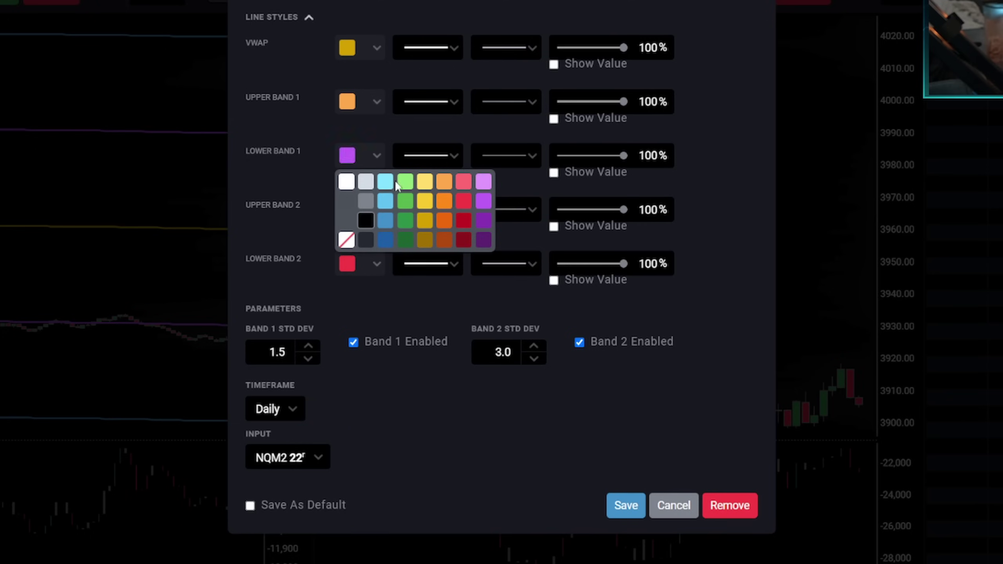
click(449, 182)
click(455, 103)
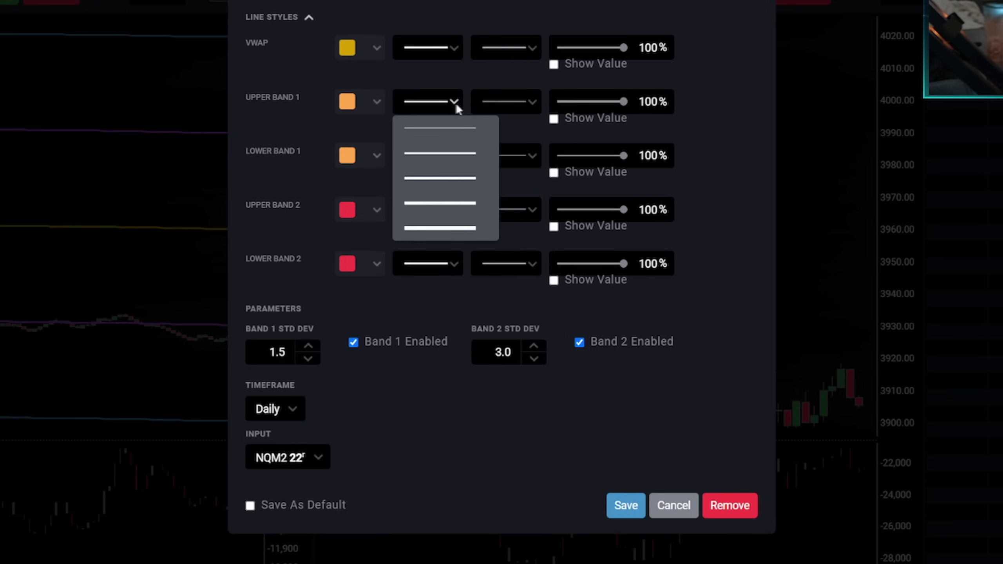
click(505, 105)
click(510, 153)
click(507, 157)
click(516, 200)
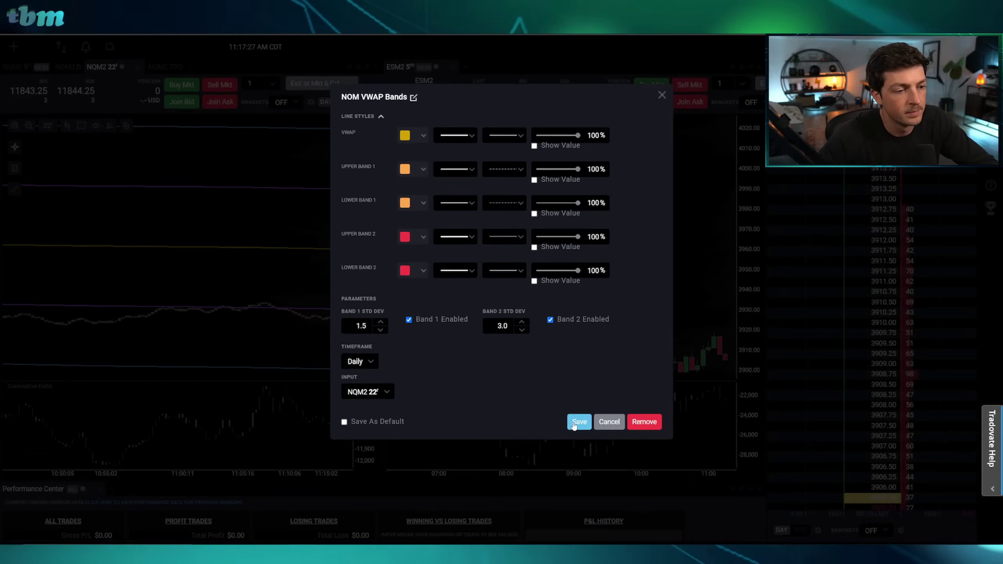
click(625, 506)
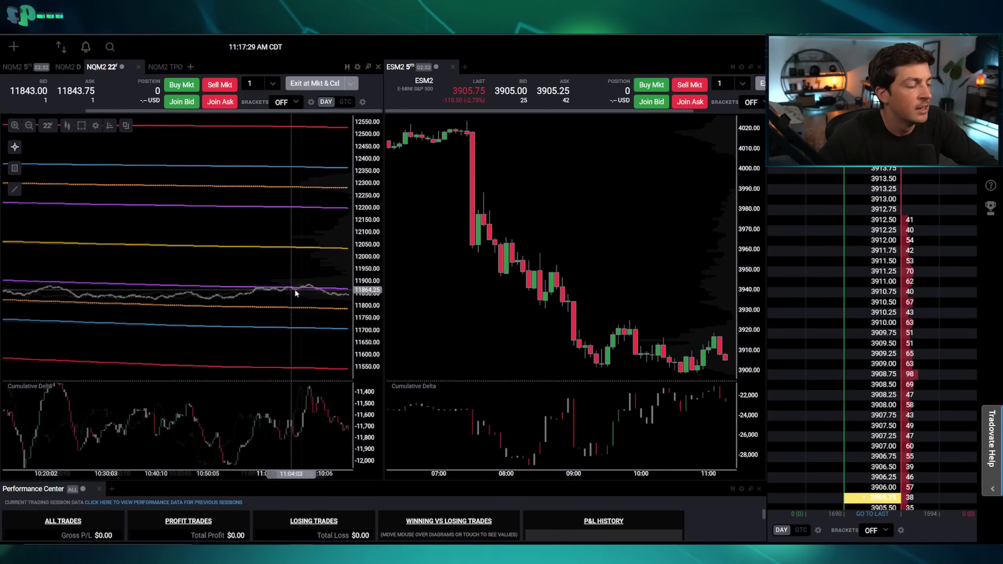
Step: Fade the lower inner VWAP band to 35% opacity, then bring up the NQM2 5m chart's volume-based indicators
scroll(318, 272, down, 2)
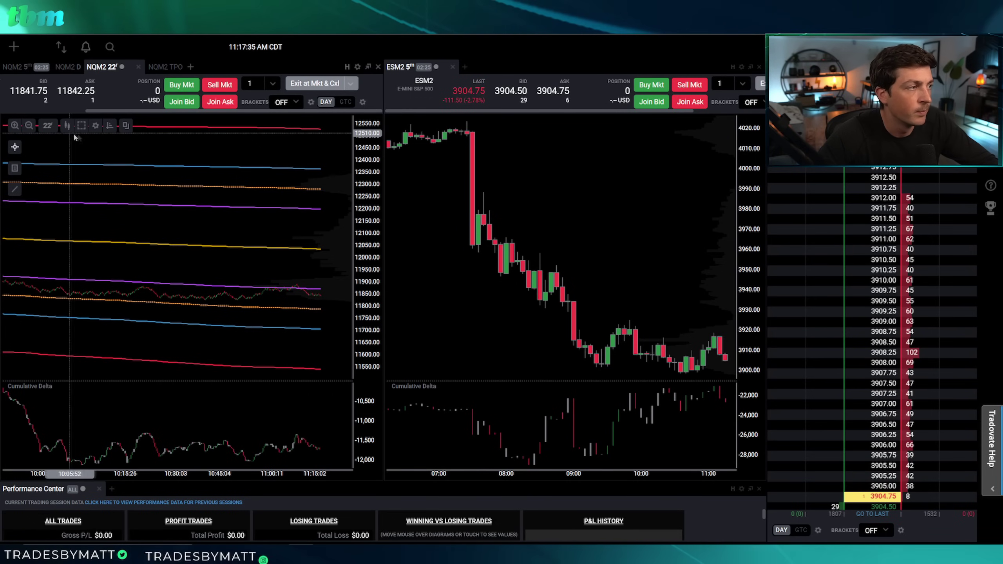
click(95, 126)
click(70, 160)
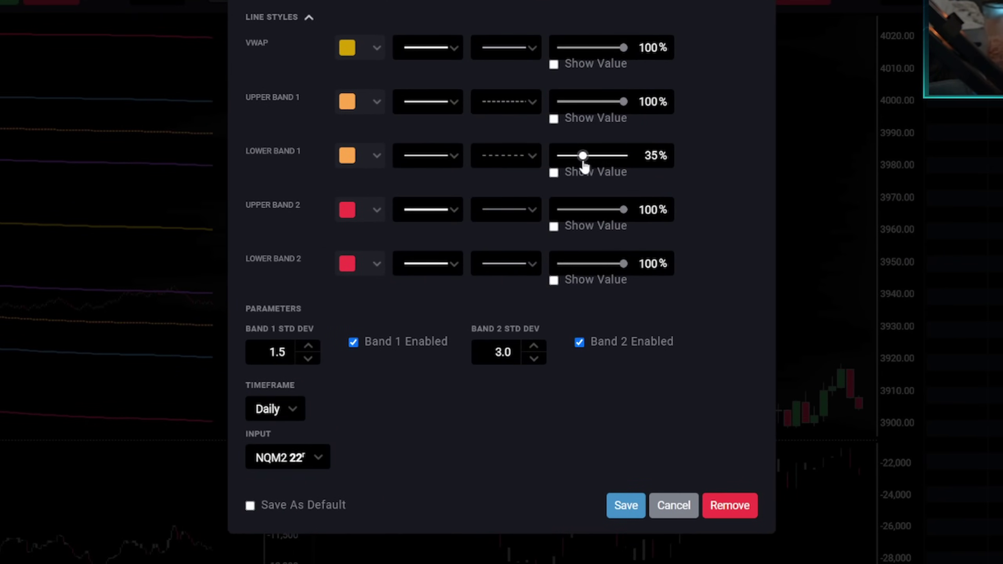
click(628, 506)
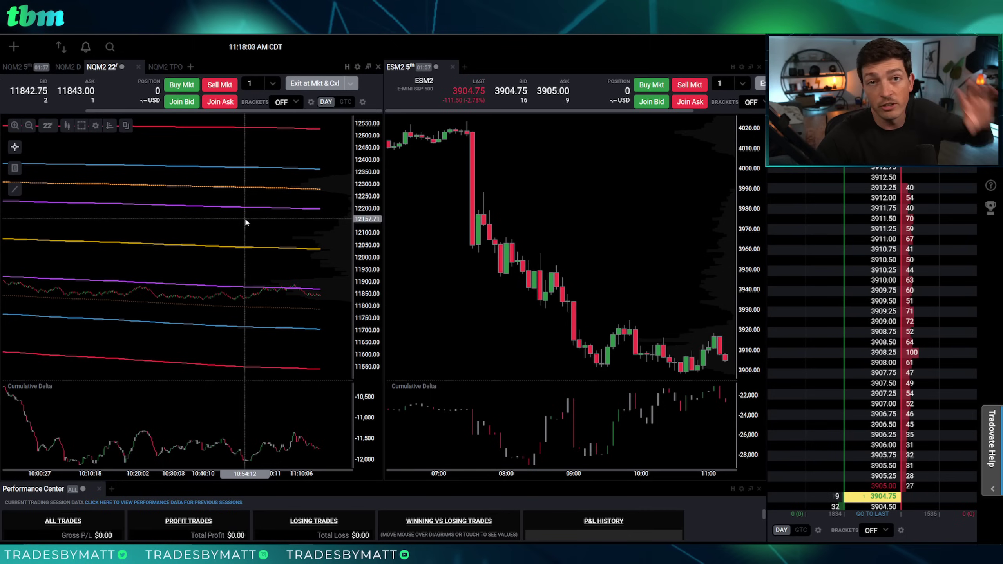
click(7, 65)
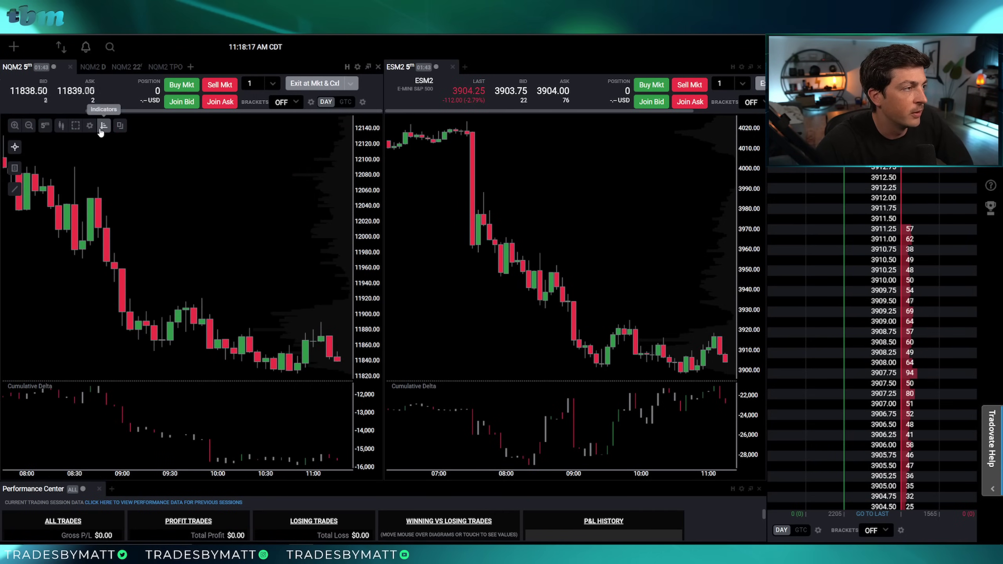
click(103, 127)
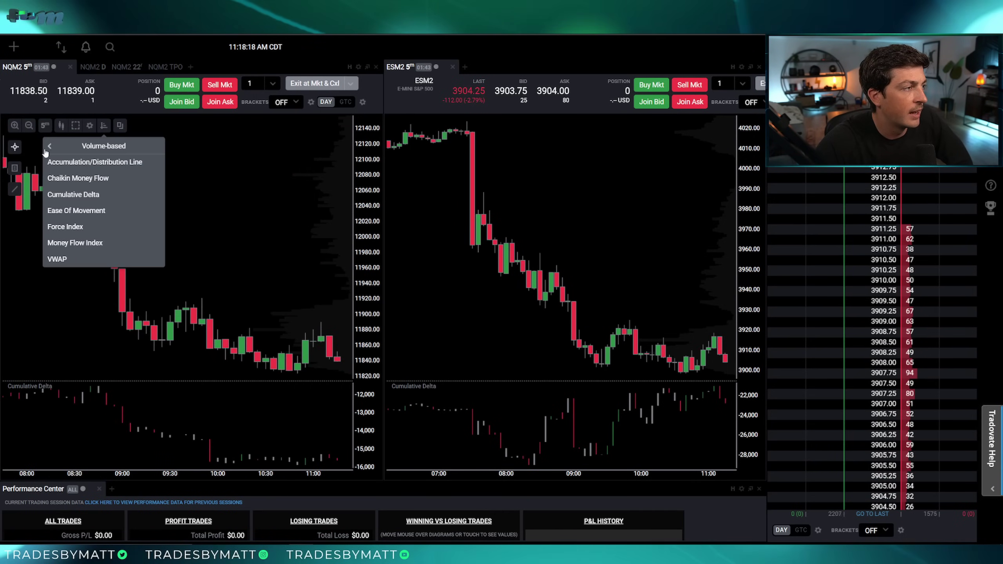
click(95, 146)
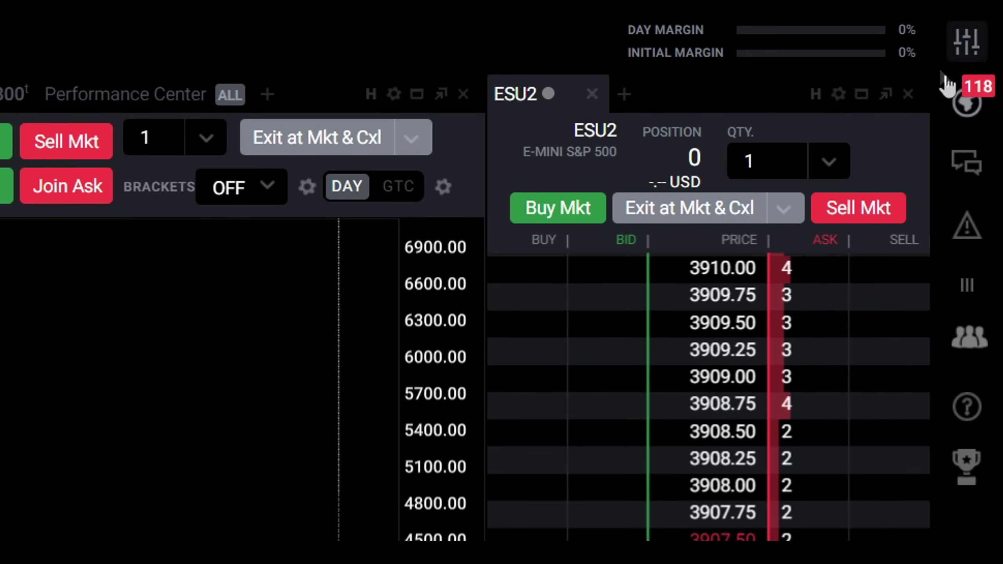
click(967, 51)
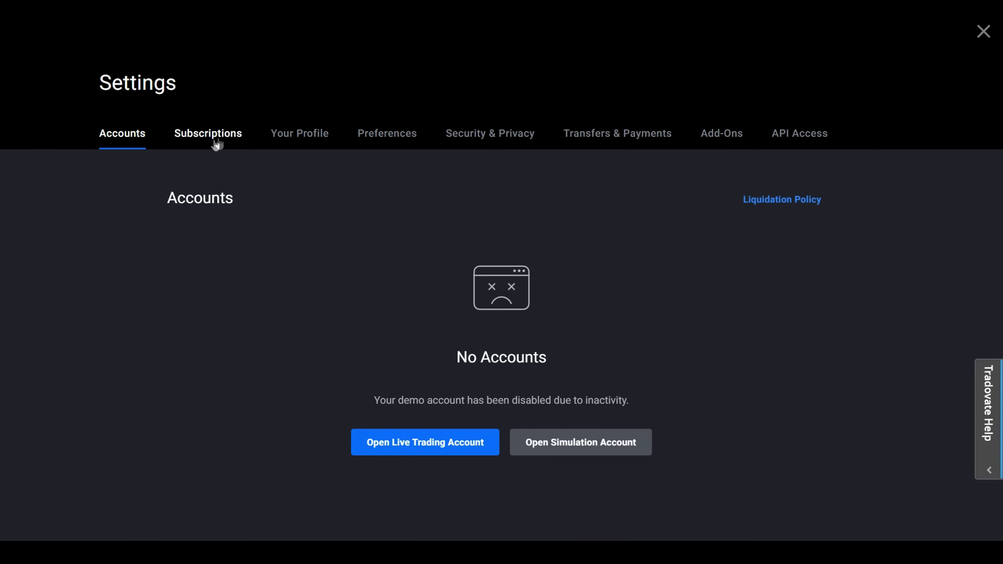
click(730, 137)
scroll(911, 235, down, 10)
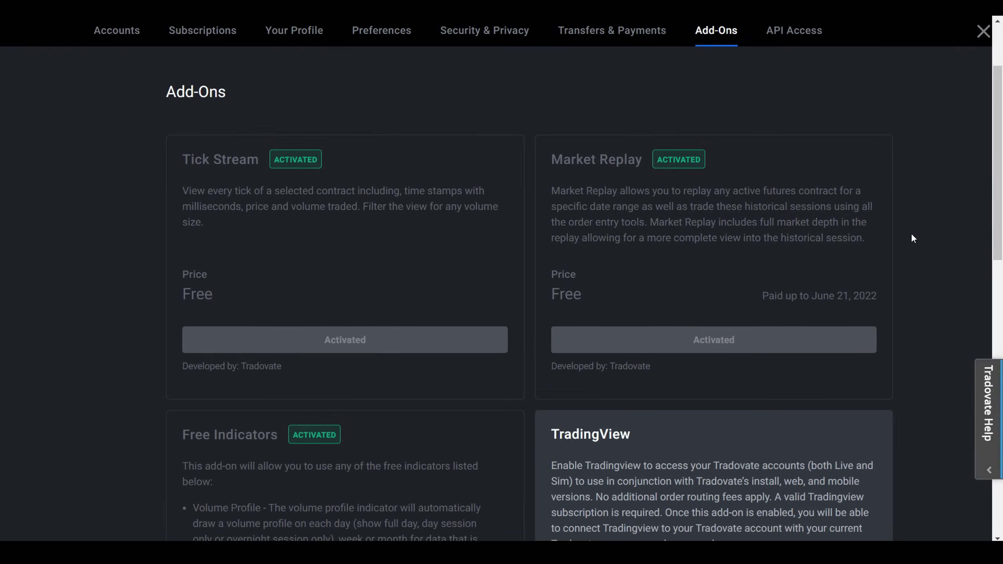
scroll(912, 239, down, 2)
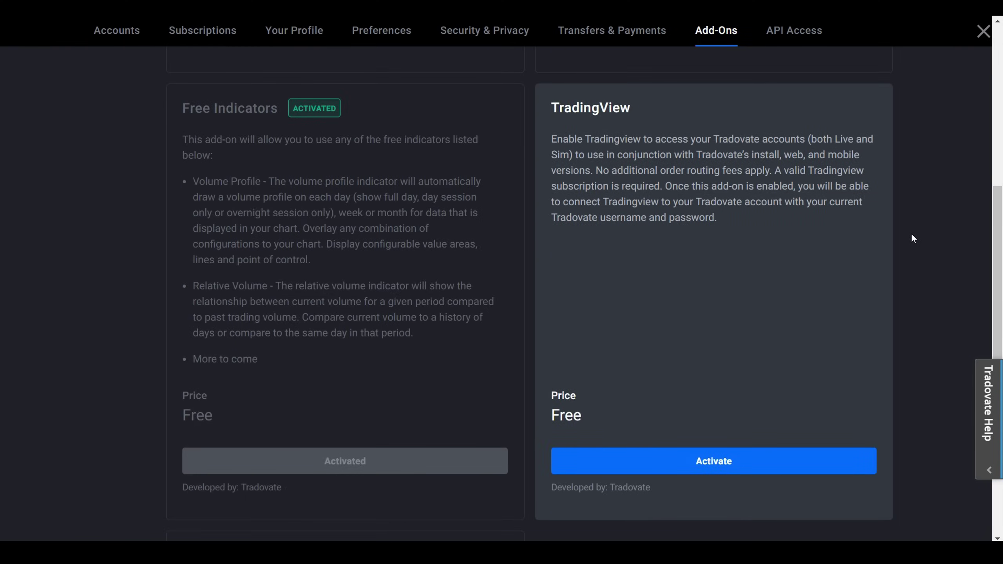
scroll(912, 239, down, 3)
scroll(395, 351, down, 8)
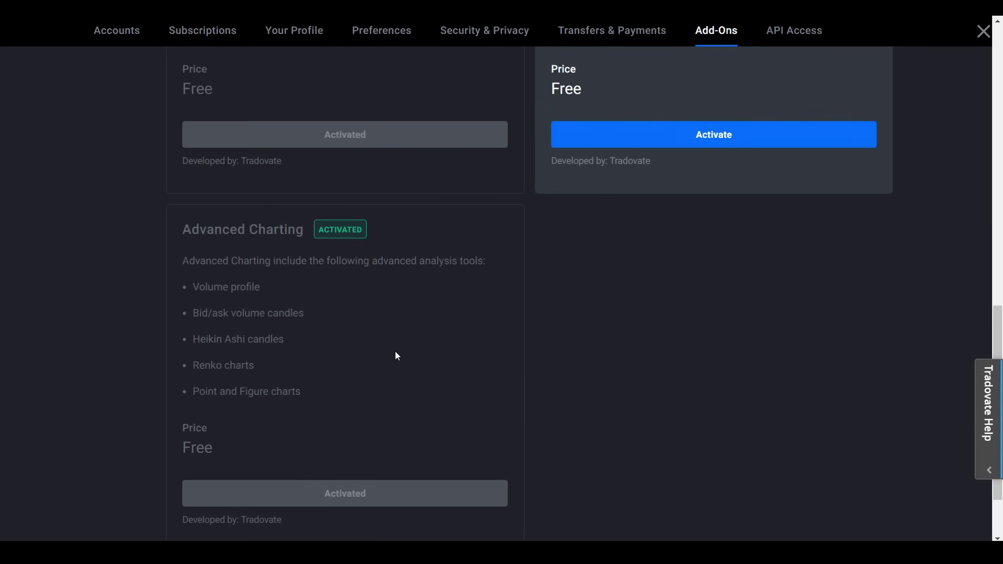
scroll(350, 391, up, 7)
scroll(347, 402, up, 4)
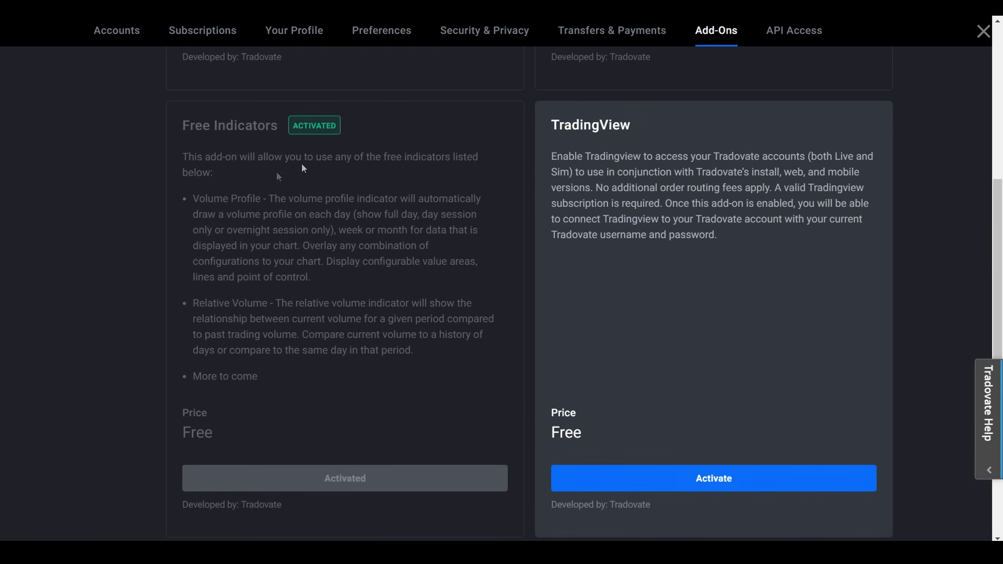
scroll(355, 239, down, 11)
scroll(299, 352, up, 10)
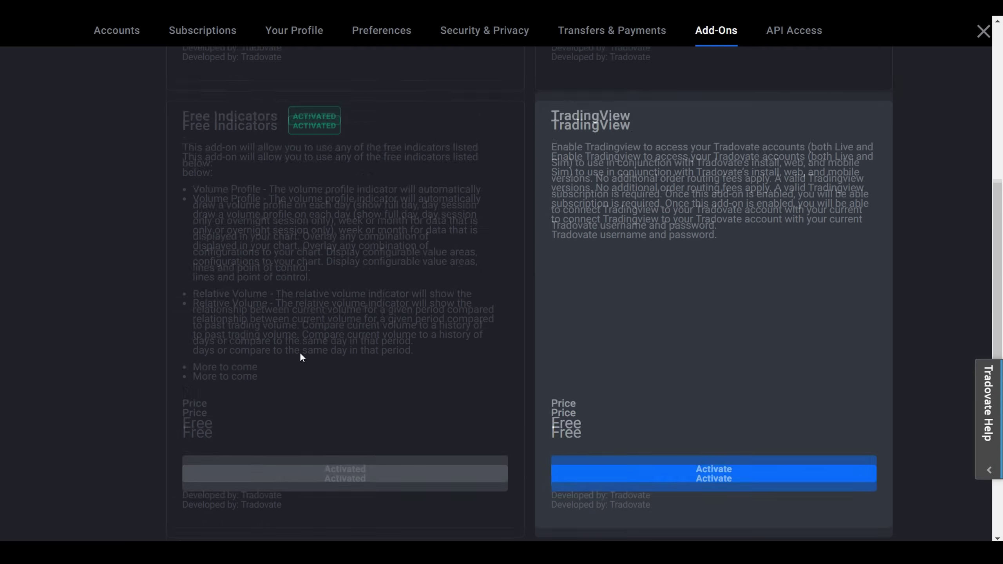
scroll(605, 334, up, 7)
scroll(602, 342, up, 4)
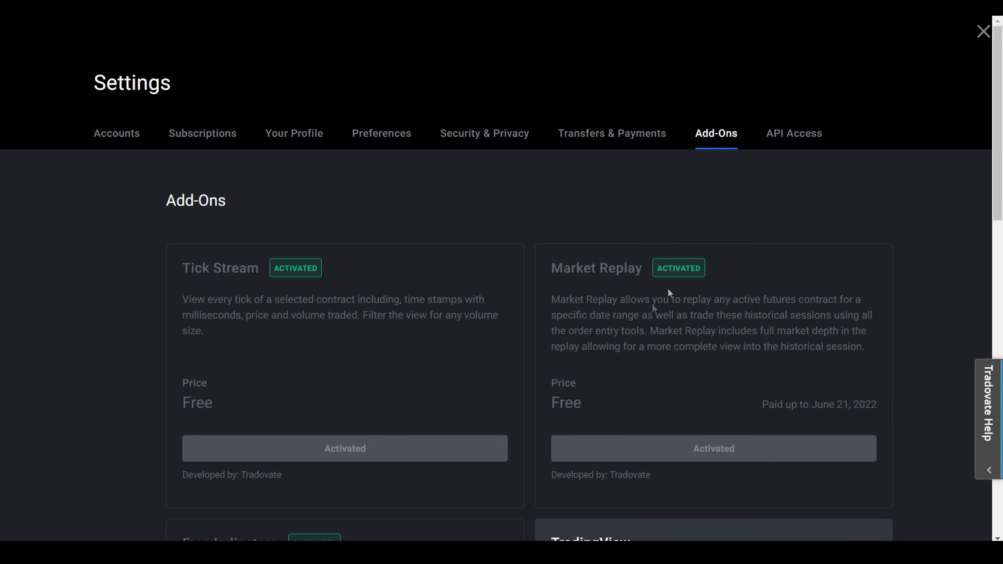
click(974, 46)
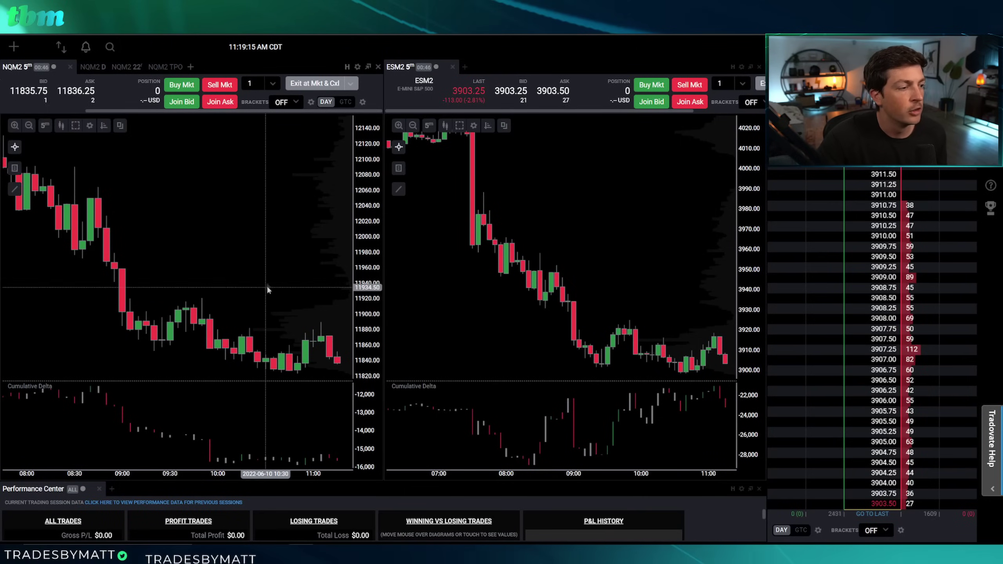
Step: Add a Free Indicators volume profile with a green upper and red lower value line
click(104, 126)
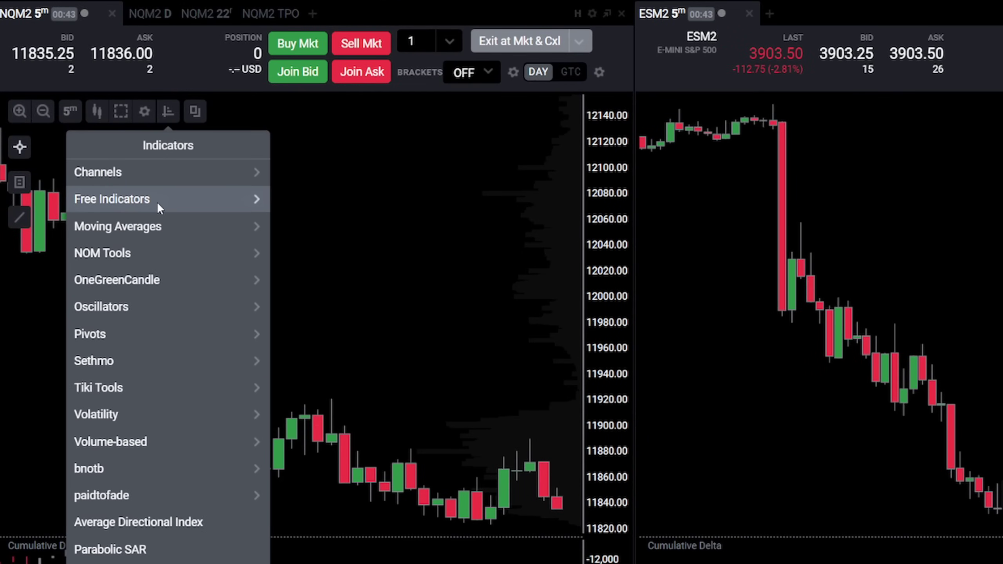
click(97, 181)
click(150, 173)
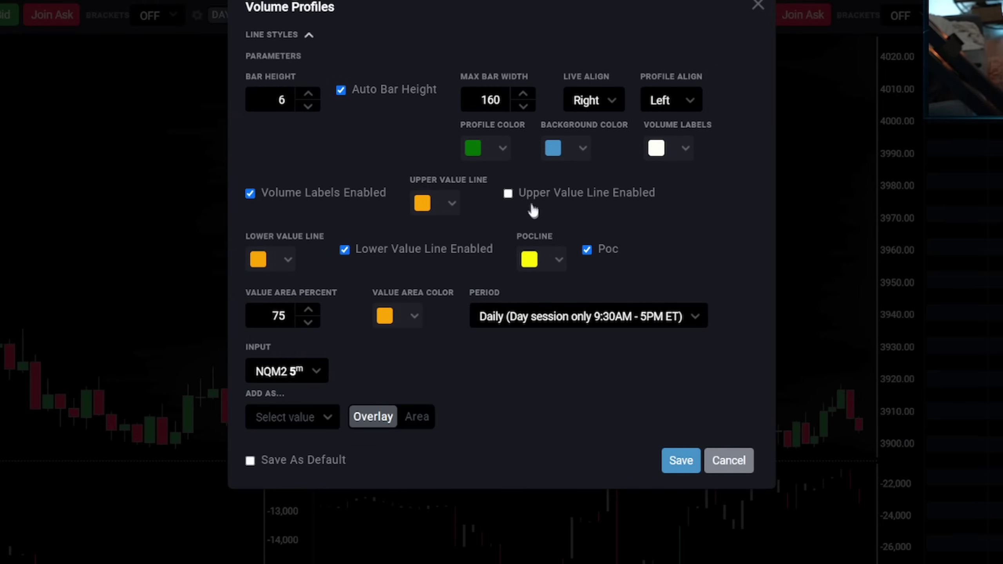
click(438, 213)
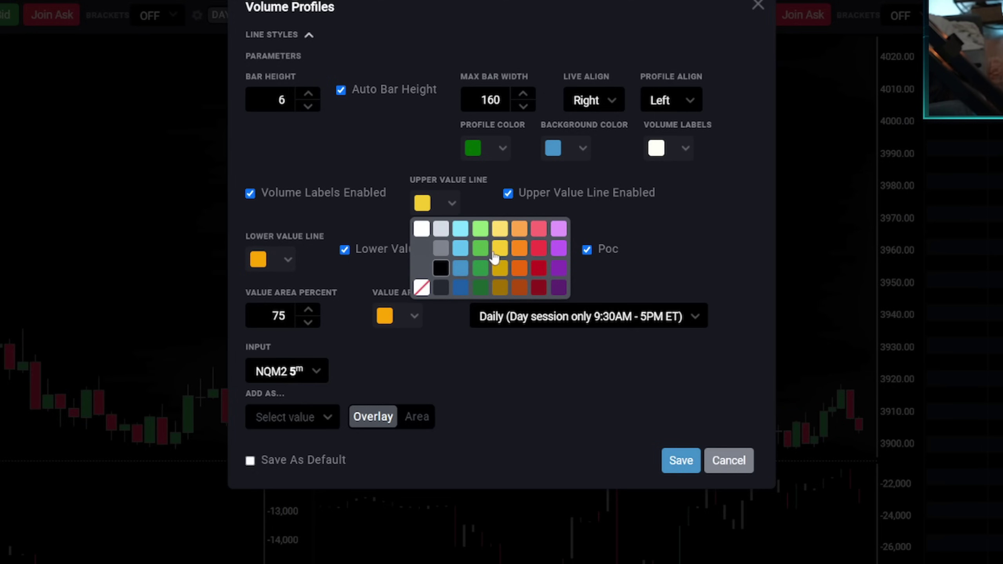
click(270, 259)
click(318, 307)
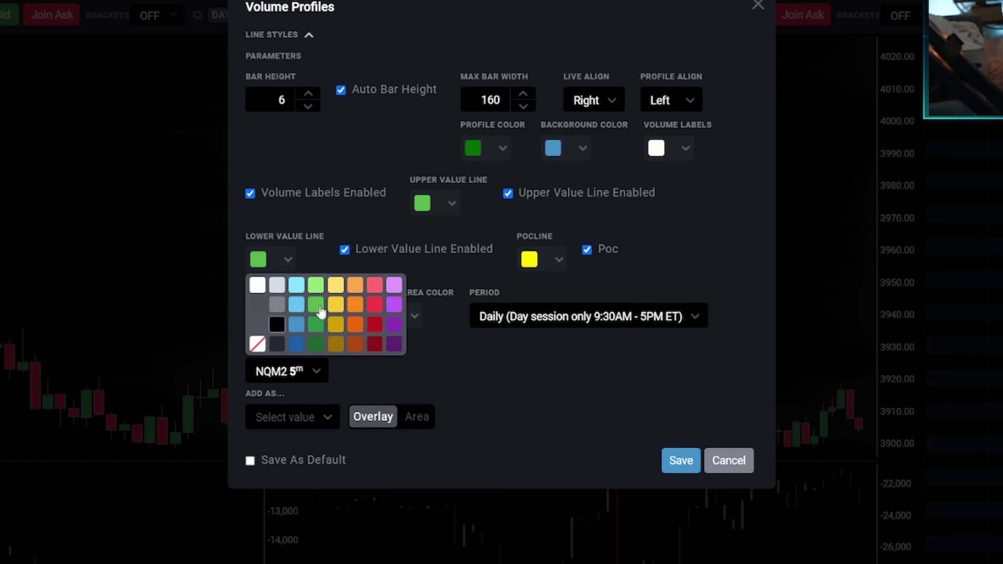
click(370, 304)
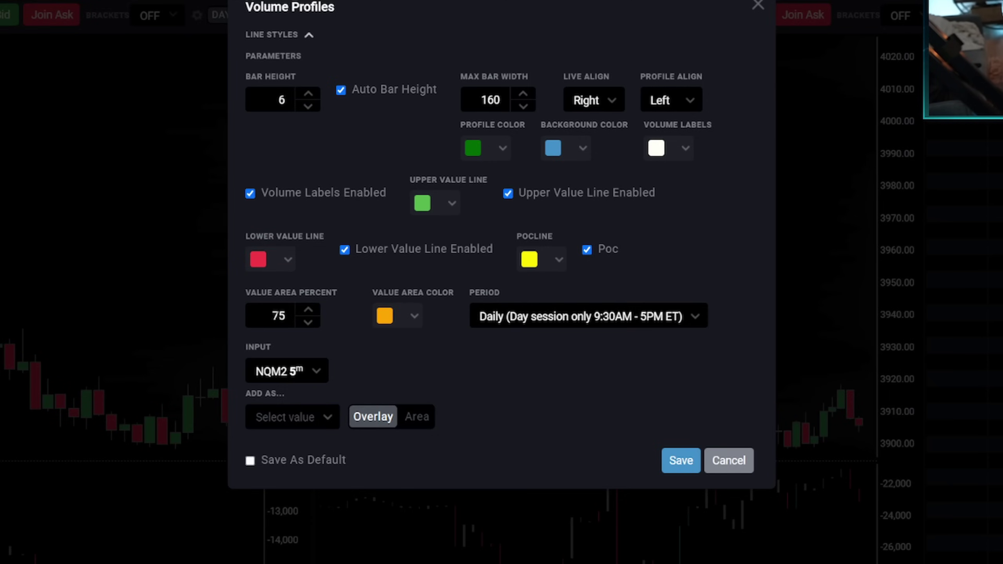
Step: Set the profile fill, volume labels and background to no colour, and save
click(502, 150)
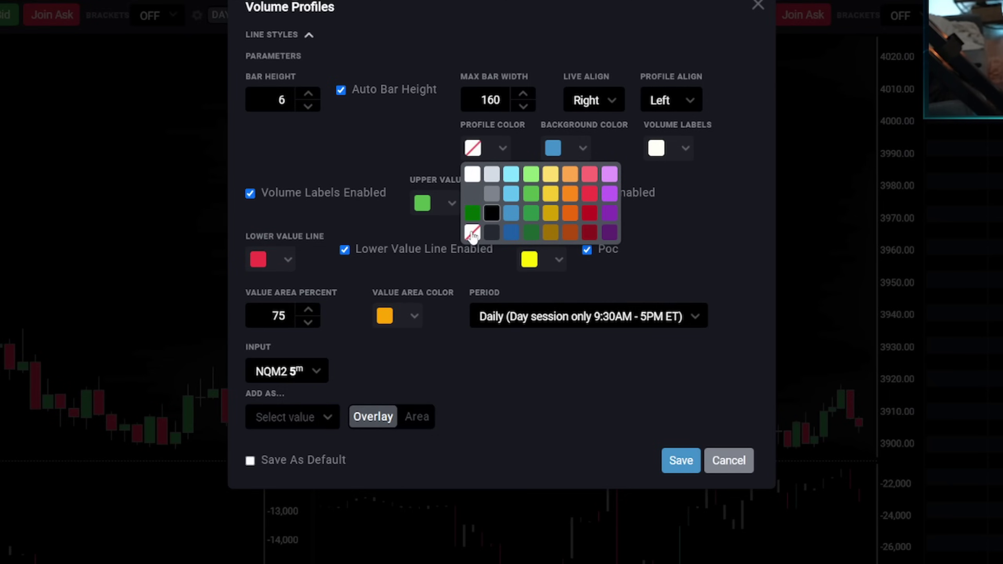
click(473, 234)
click(490, 155)
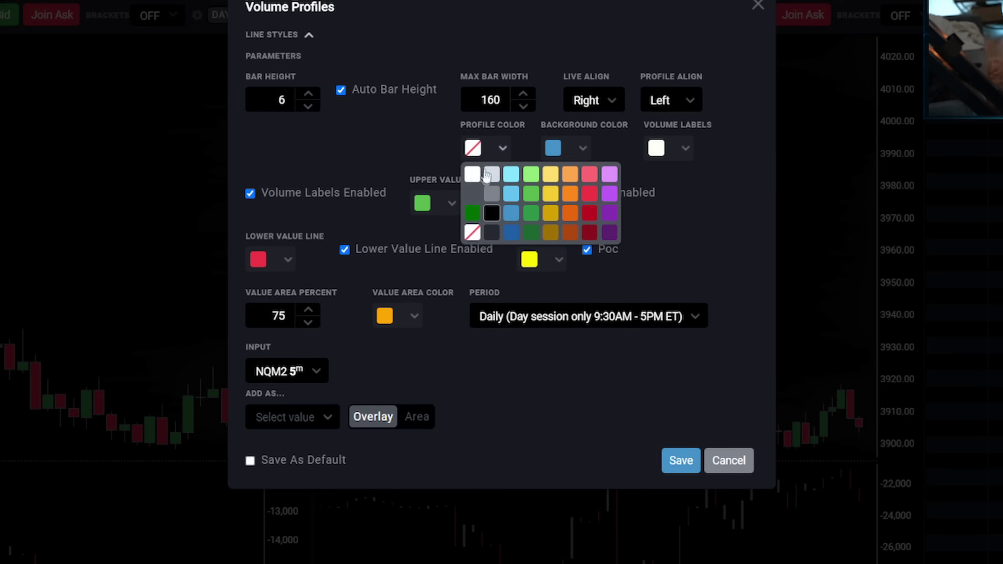
click(492, 176)
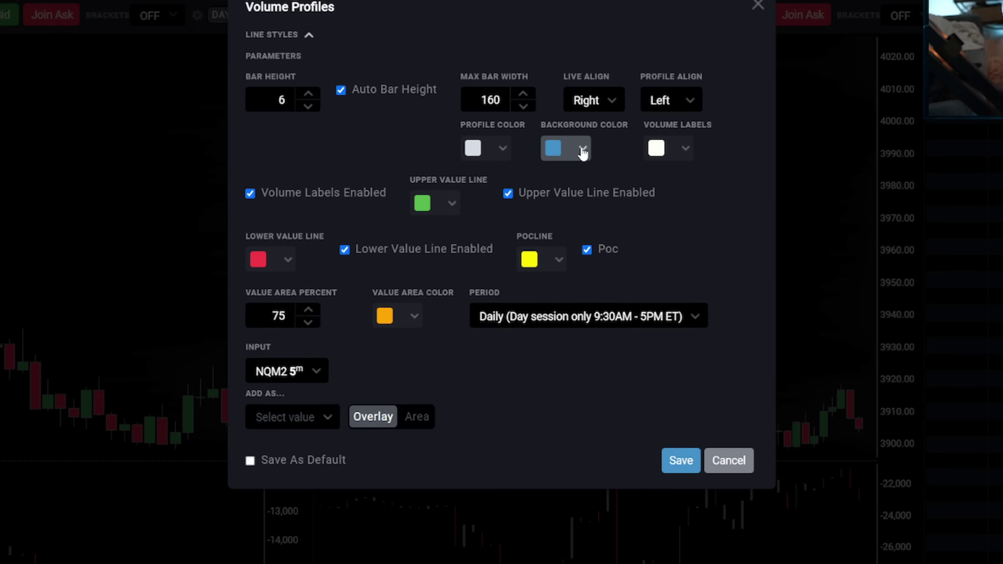
click(484, 155)
click(471, 234)
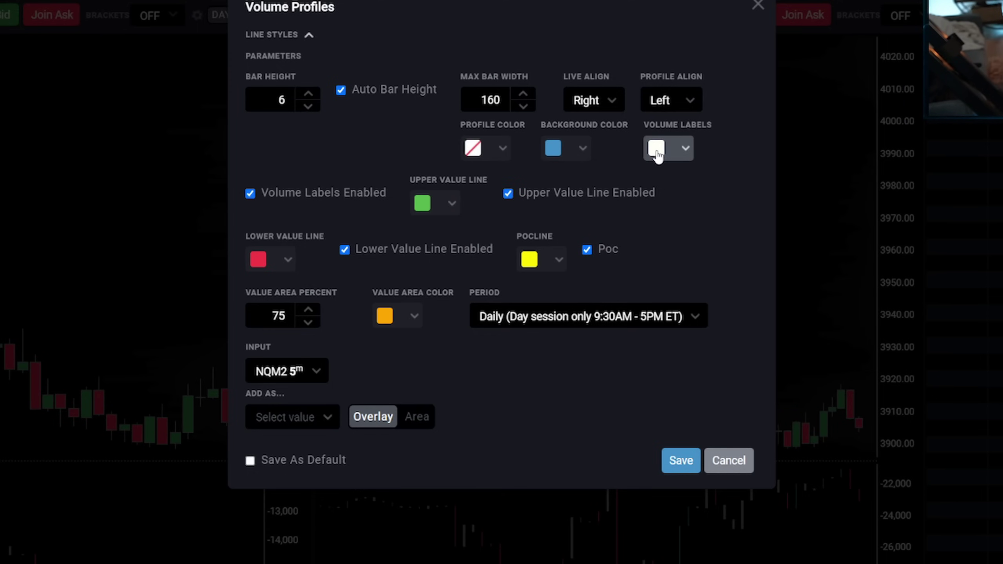
click(657, 156)
click(656, 234)
click(580, 155)
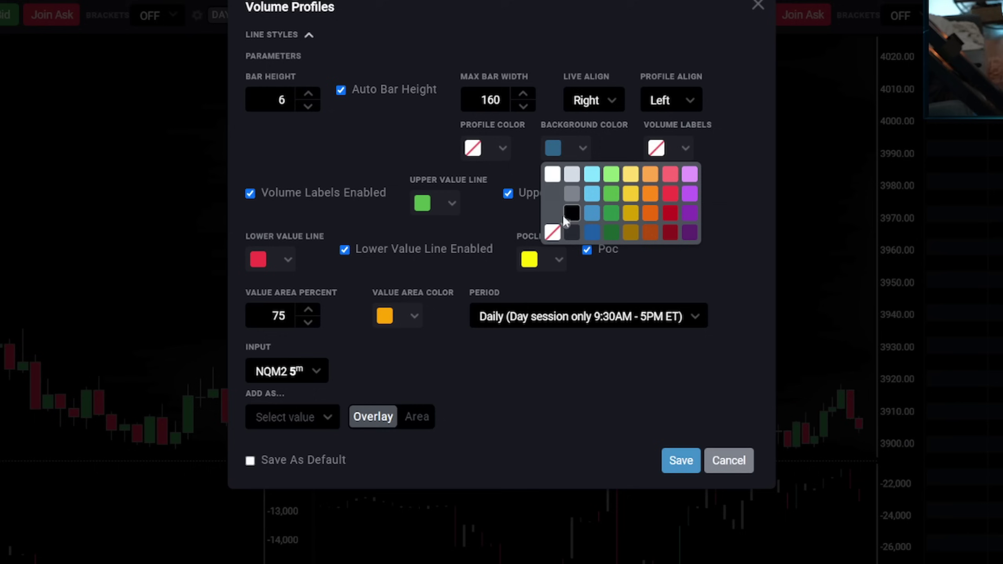
click(553, 234)
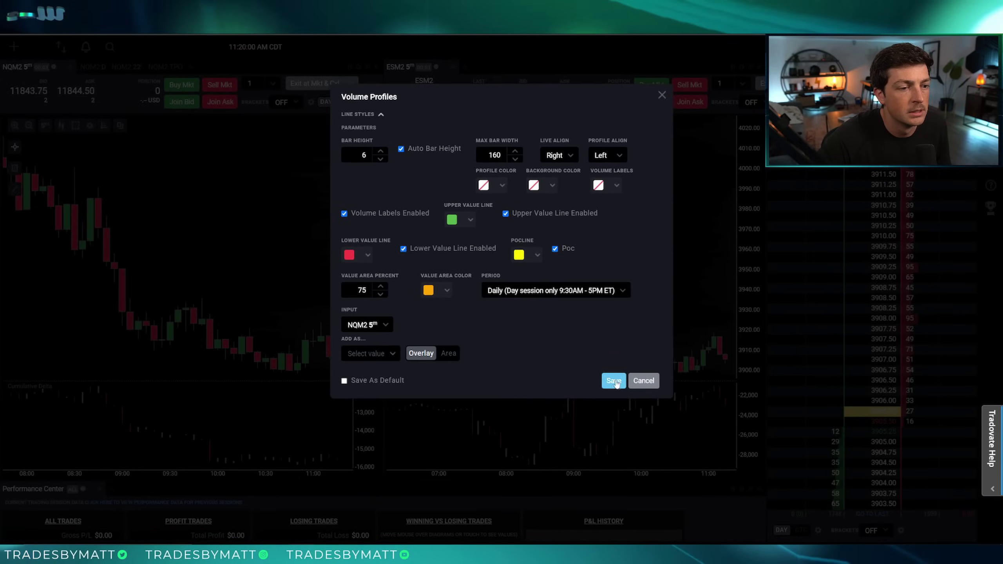
click(681, 461)
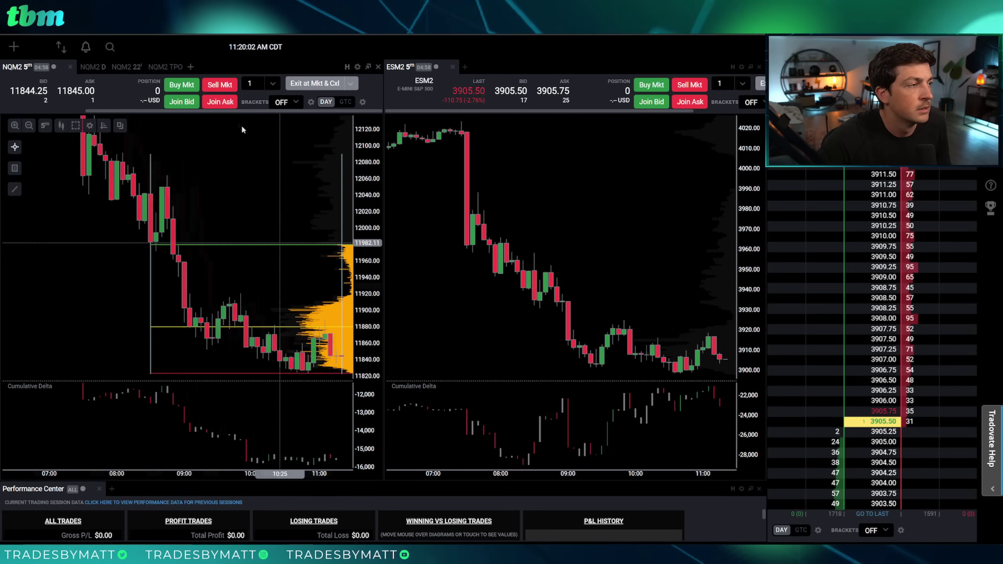
Step: Make the existing volume profile's value area fill transparent
click(89, 125)
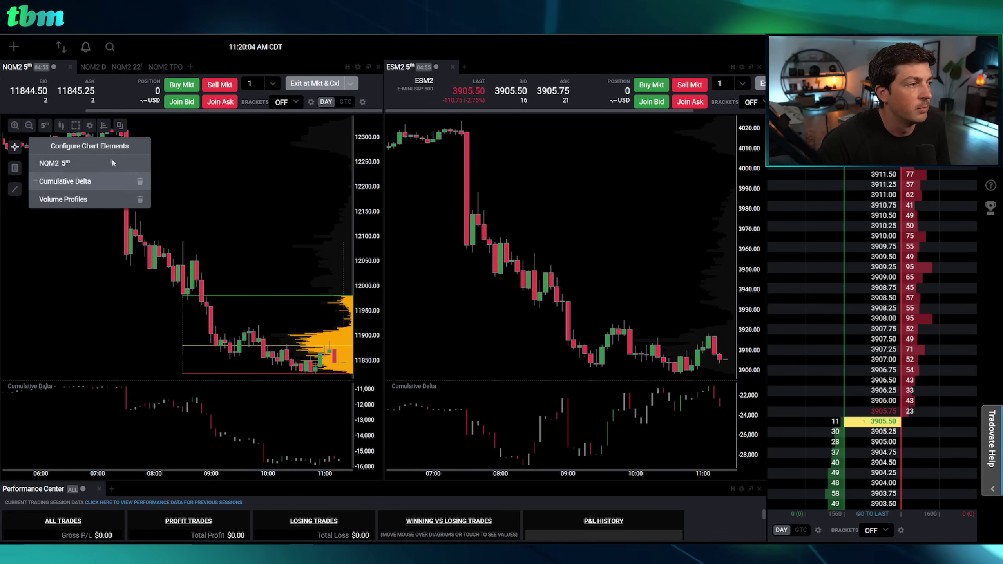
click(63, 200)
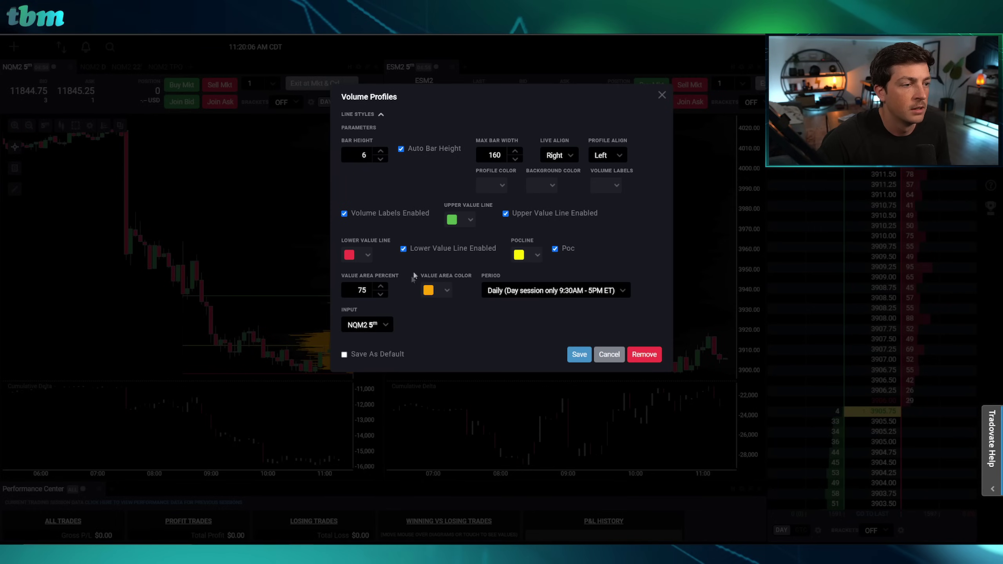
click(429, 290)
click(425, 304)
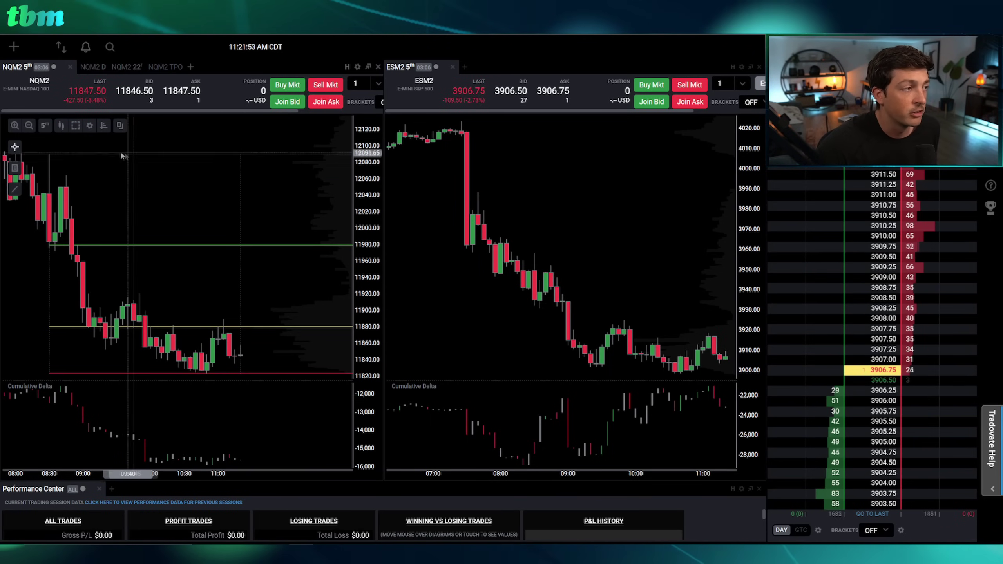
Step: Add a second volume profile using the Daily (6PM - 5PM ET) period
click(102, 127)
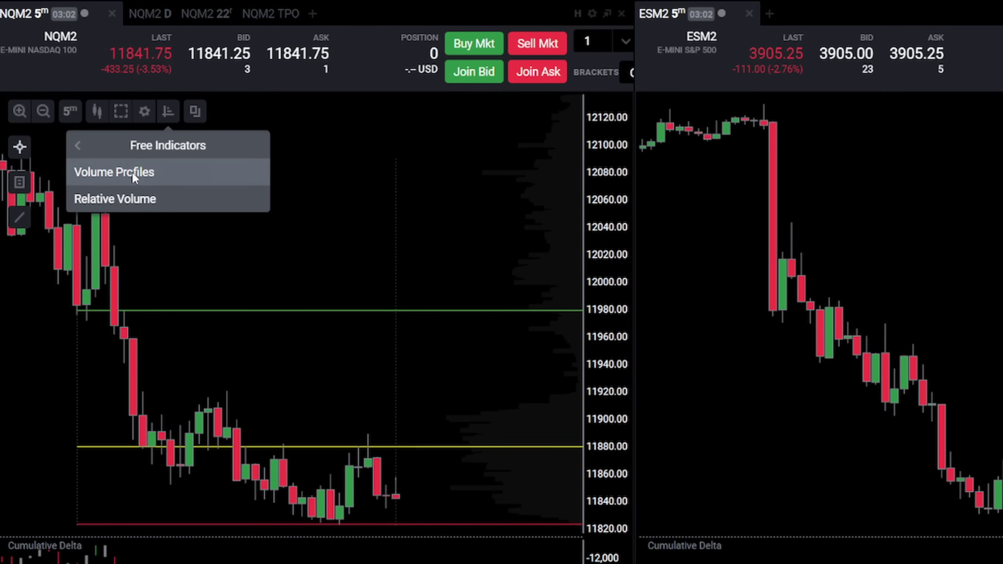
click(131, 172)
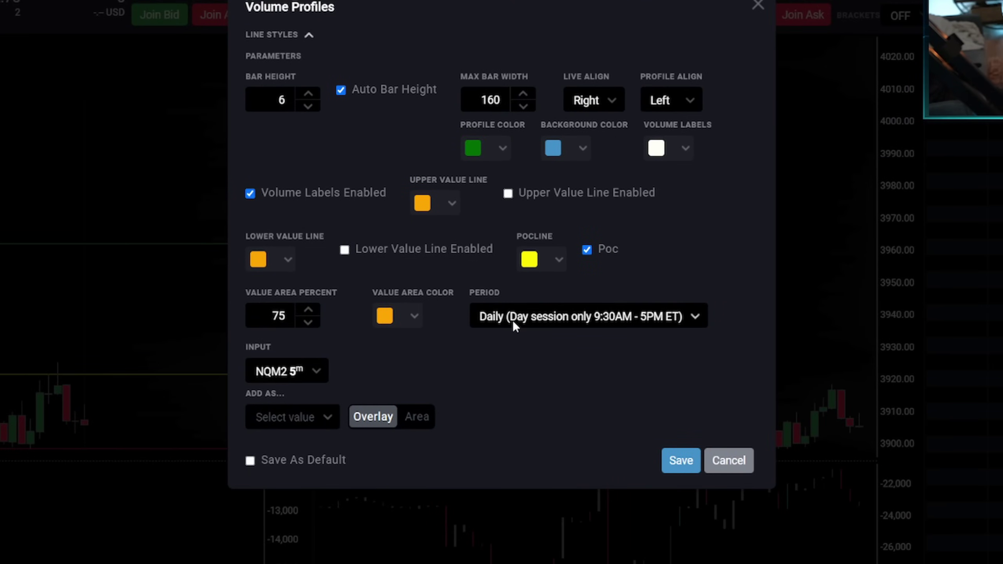
click(500, 322)
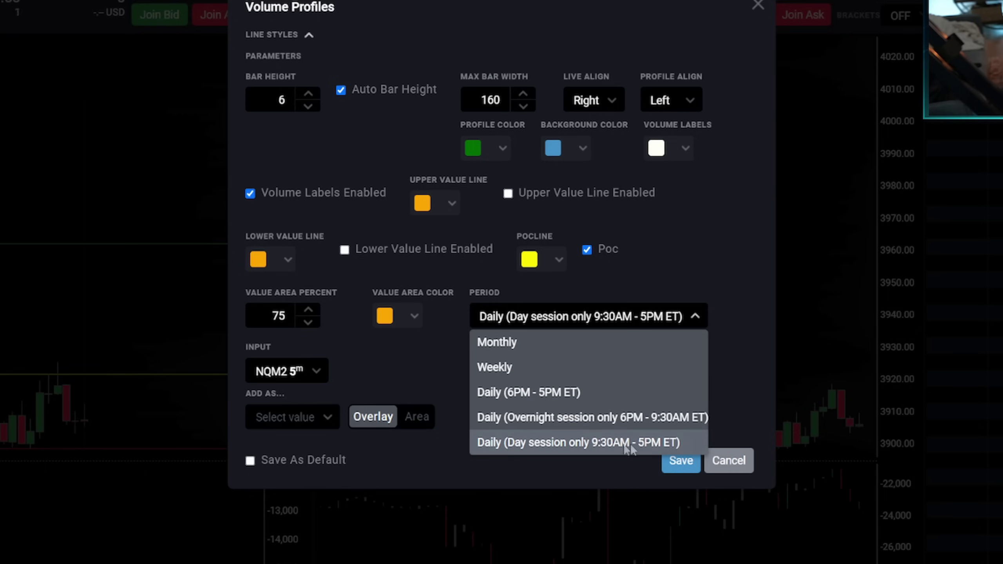
click(536, 392)
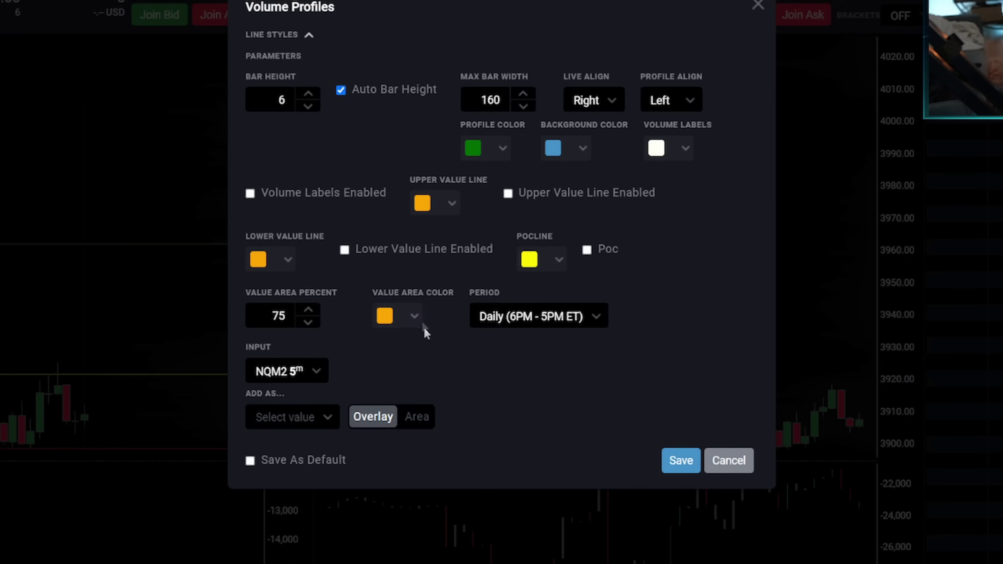
Step: Colour the new profile's value area and profile fill white, then save
click(408, 318)
click(385, 343)
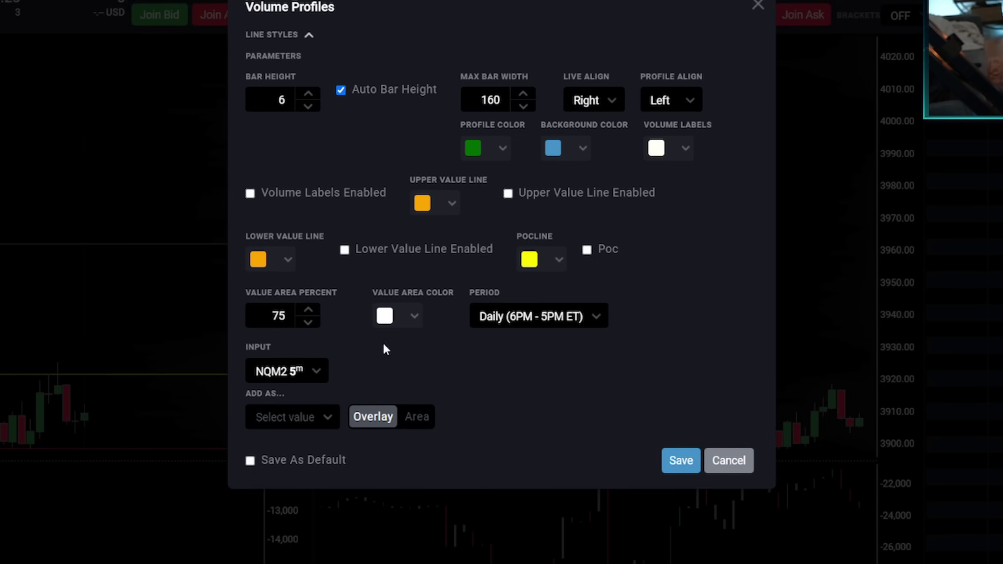
click(506, 152)
click(473, 178)
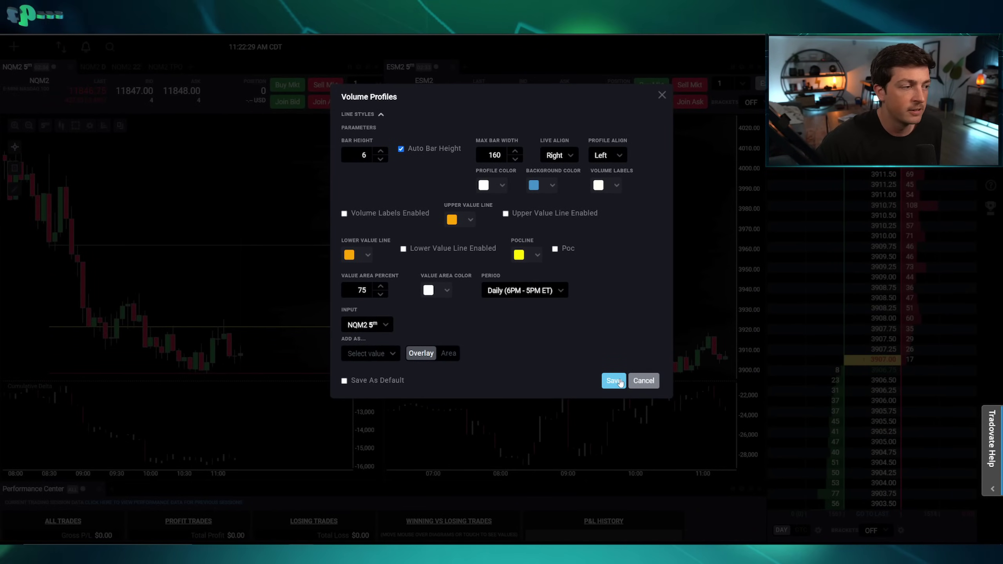
click(619, 381)
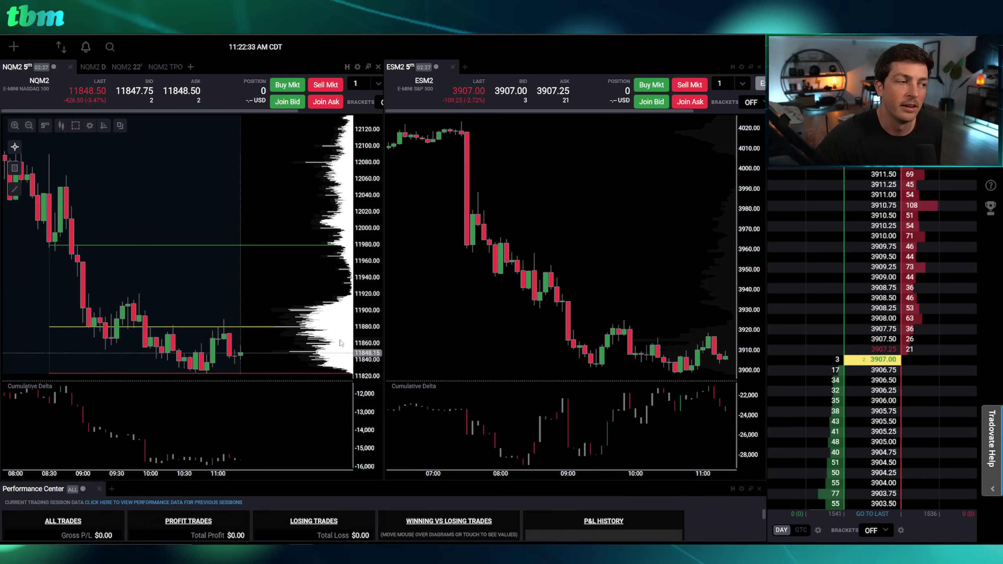
scroll(254, 275, down, 2)
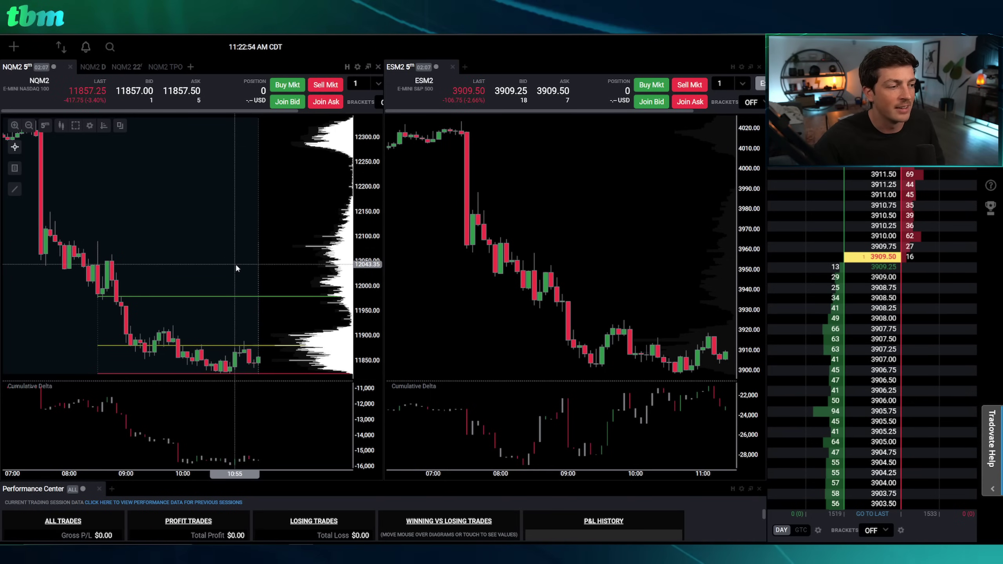
Step: Add the Volume-based VWAP indicator to the NQM2 5-minute chart, keeping its default light-blue style
click(103, 127)
click(49, 144)
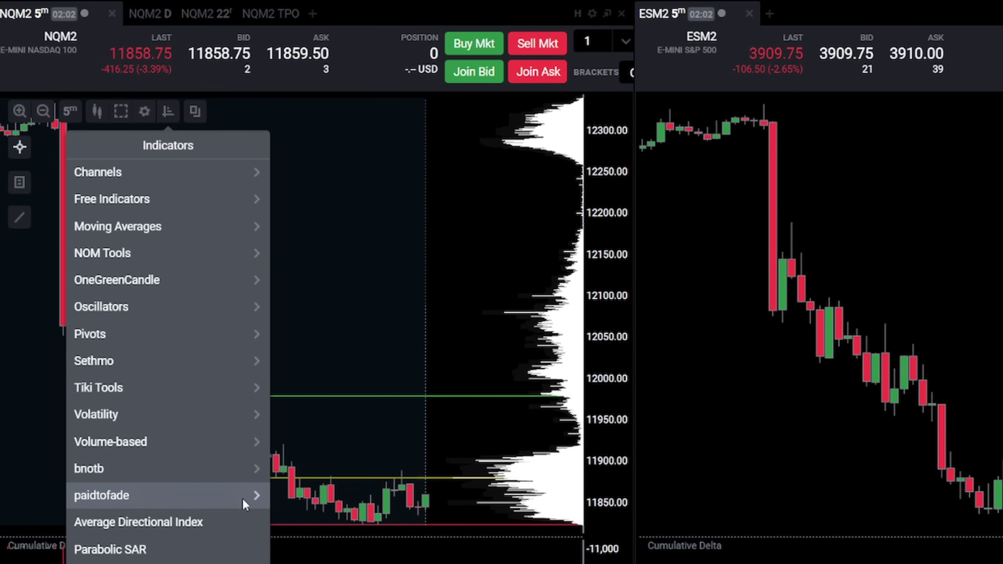
click(147, 443)
click(96, 334)
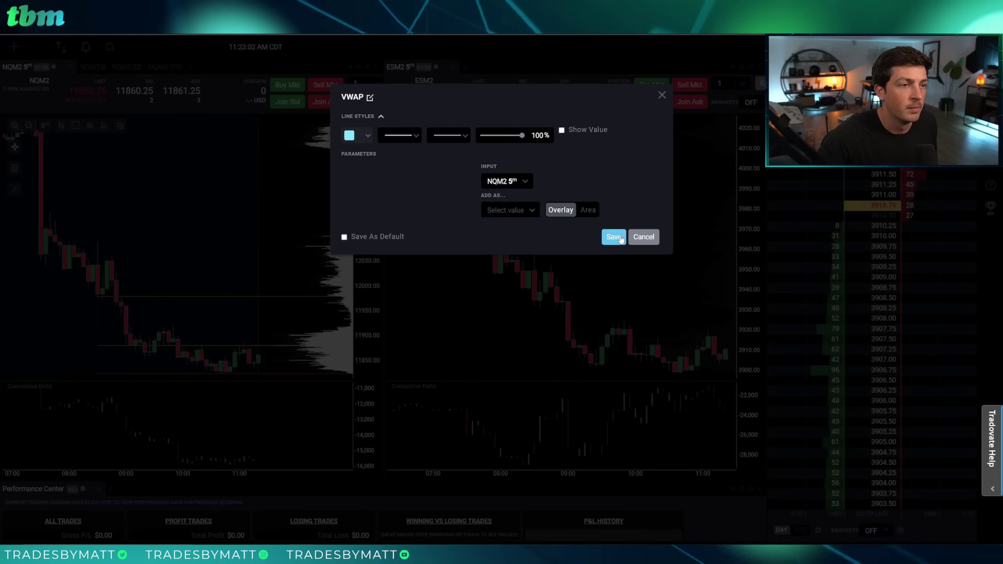